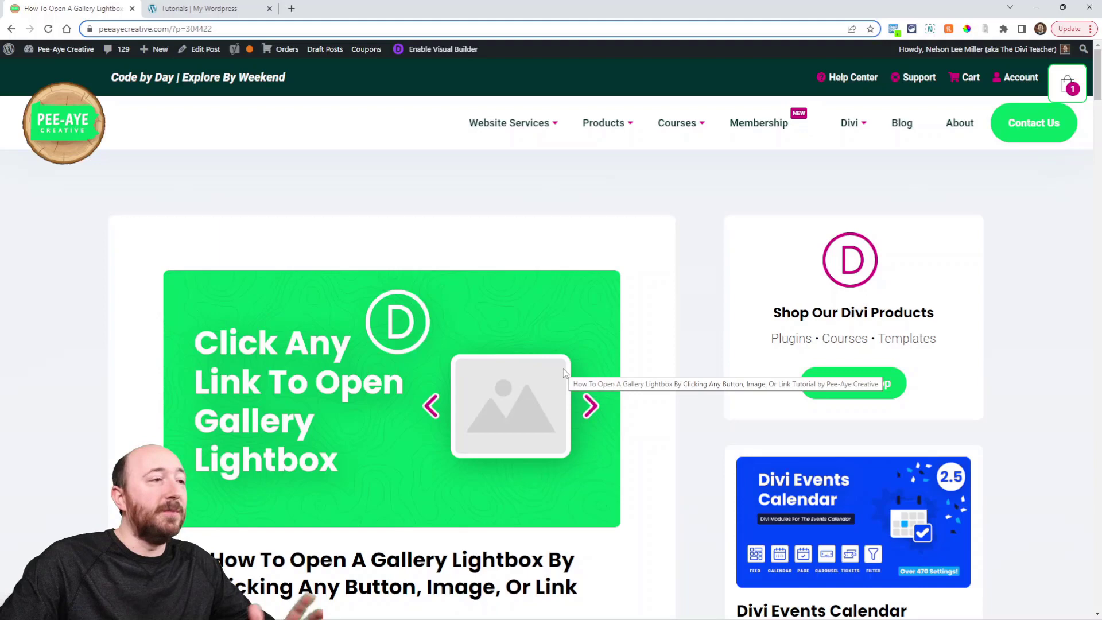
- Scroll the tutorial past the intro box to section 1, Add And Set Up A Divi Gallery Module
{"action": "scroll", "coordinate": [535, 402], "scroll_direction": "down", "scroll_amount": 2}
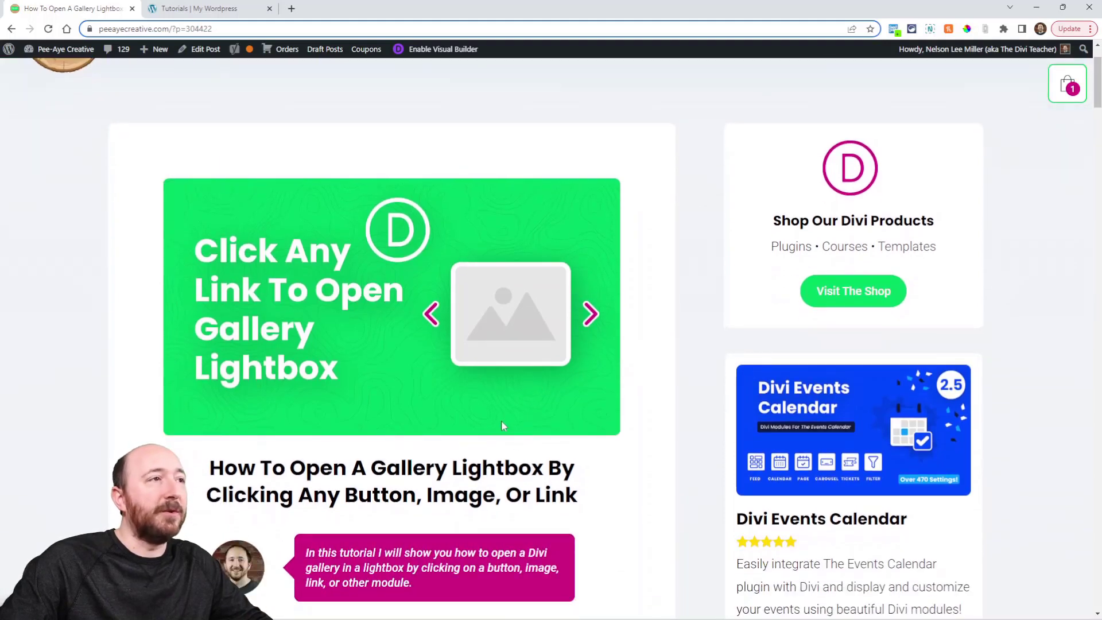
{"action": "scroll", "coordinate": [502, 423], "scroll_direction": "down", "scroll_amount": 14}
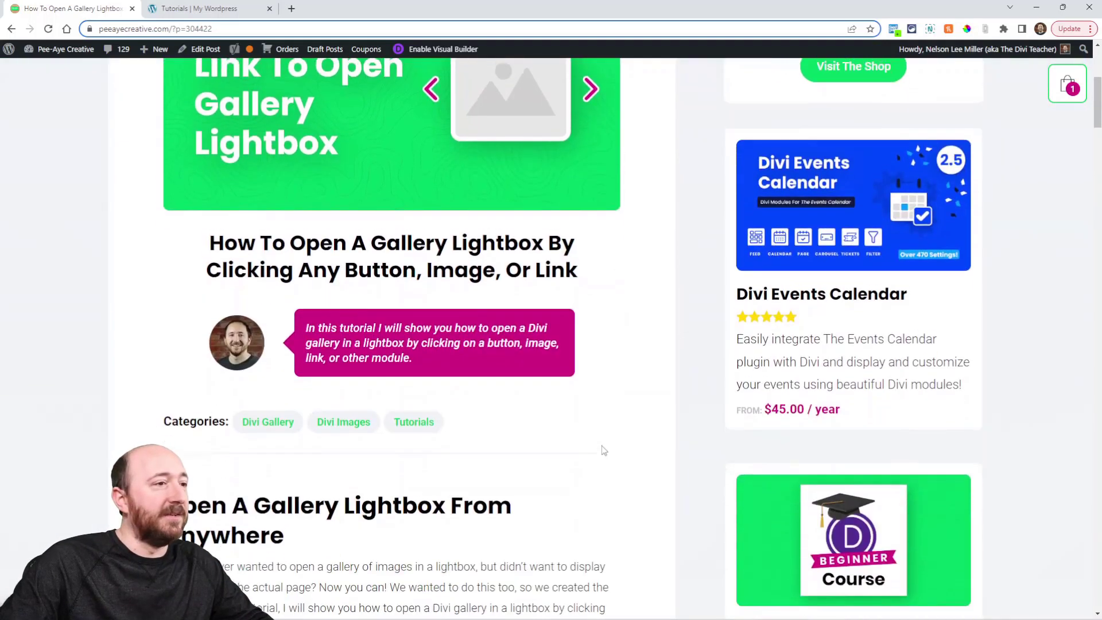
- Scroll to Hide The Gallery and select the 'display: none!important;' code
{"action": "scroll", "coordinate": [675, 359], "scroll_direction": "down", "scroll_amount": 3}
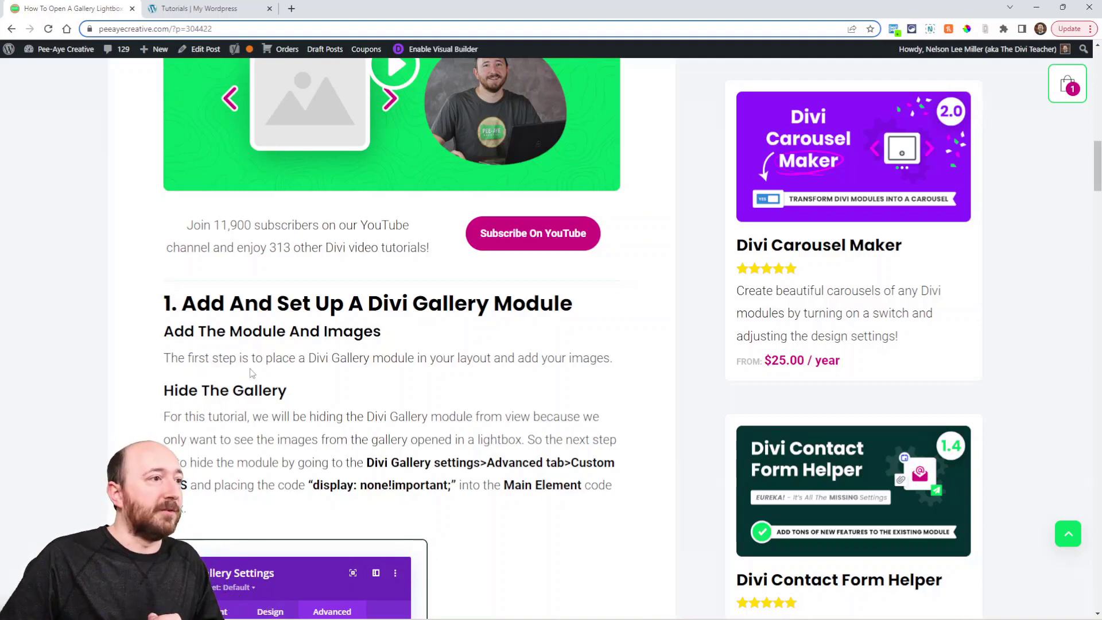
{"action": "scroll", "coordinate": [344, 379], "scroll_direction": "down", "scroll_amount": 2}
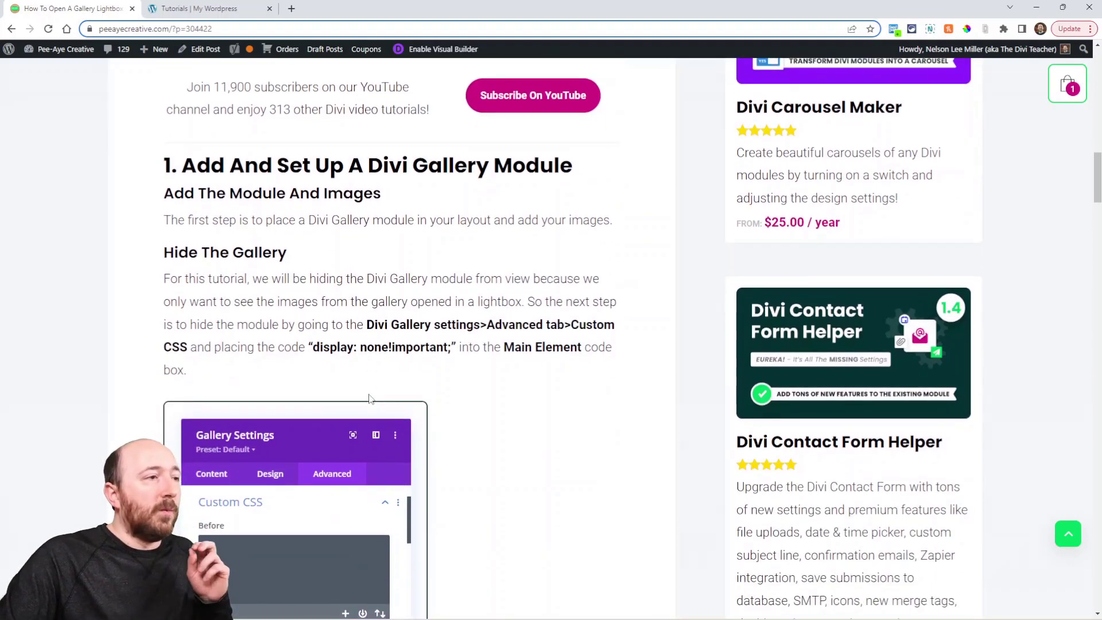
{"action": "scroll", "coordinate": [443, 384], "scroll_direction": "down", "scroll_amount": 2}
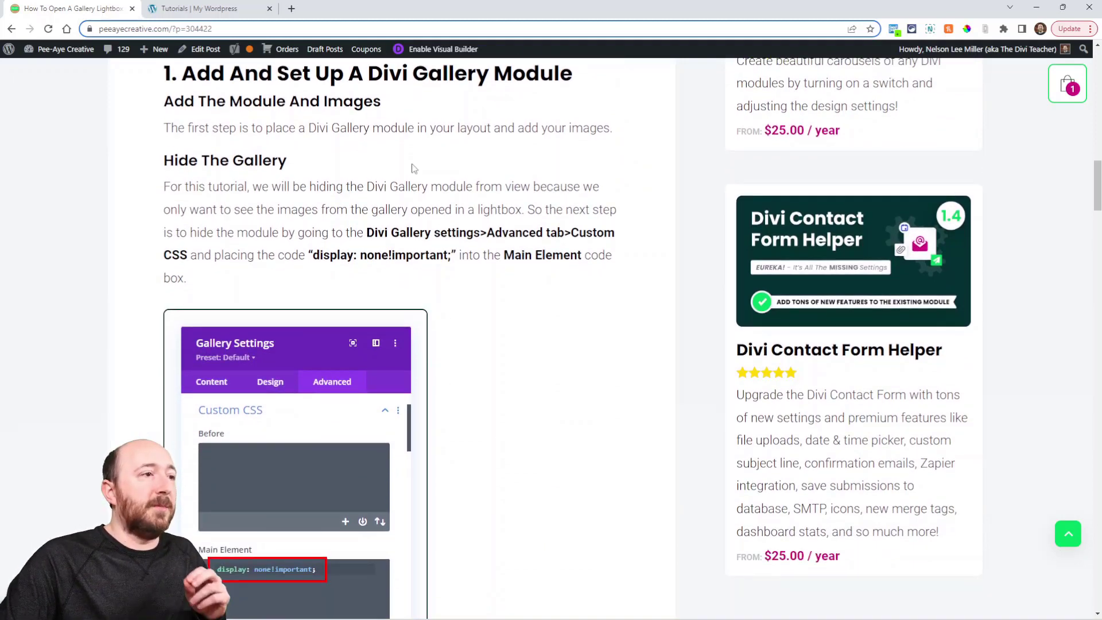
{"action": "scroll", "coordinate": [488, 227], "scroll_direction": "down", "scroll_amount": 2}
{"action": "scroll", "coordinate": [489, 230], "scroll_direction": "up", "scroll_amount": 1}
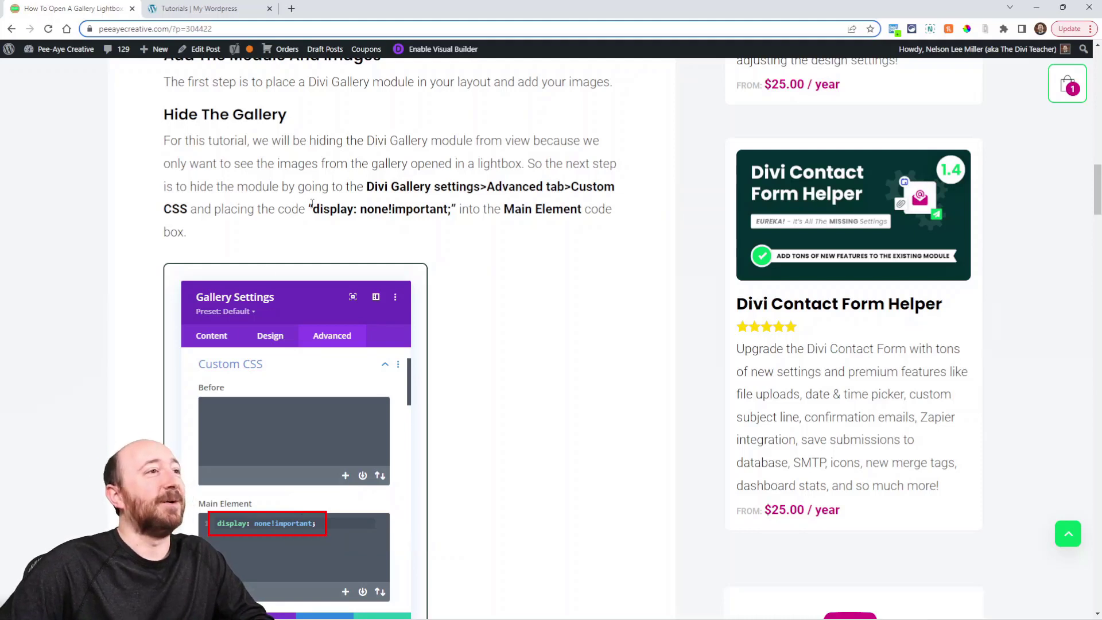
{"action": "left_click_drag", "start_coordinate": [315, 209], "coordinate": [453, 212]}
{"action": "key", "text": "ctrl+c"}
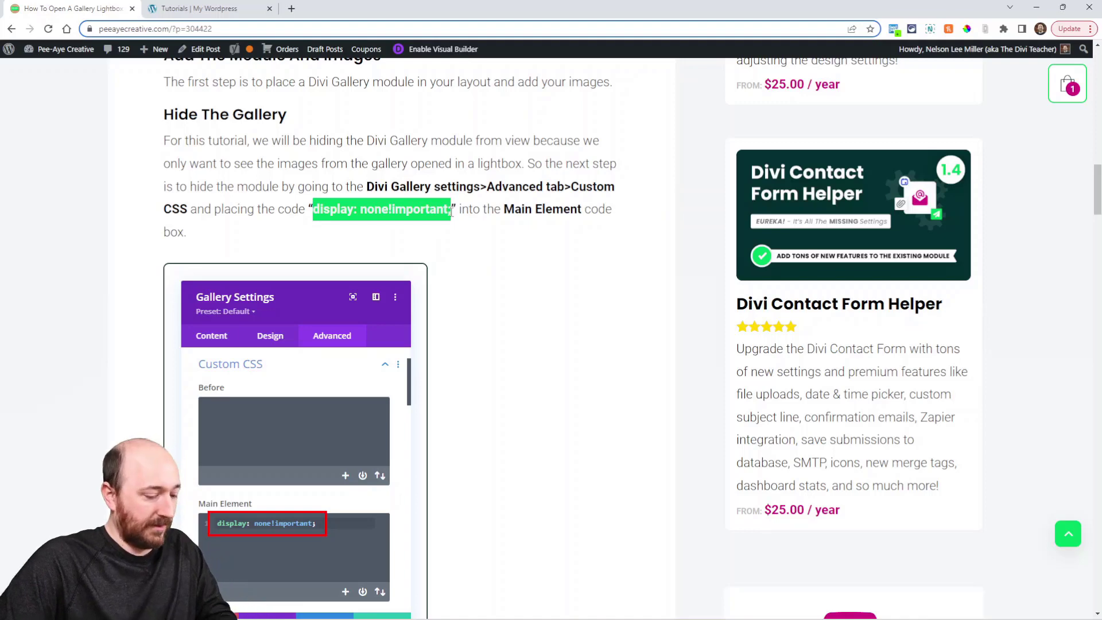
- Paste 'display: none!important;' into the gallery module's Main Element custom CSS and save
{"action": "left_click", "coordinate": [198, 8]}
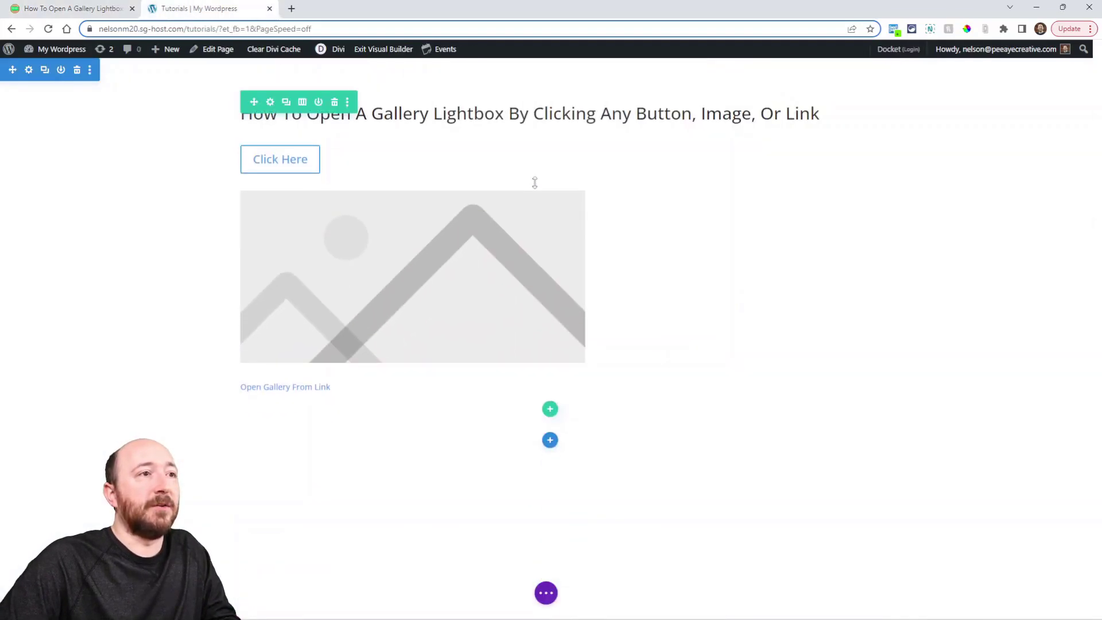
{"action": "left_click", "coordinate": [525, 110]}
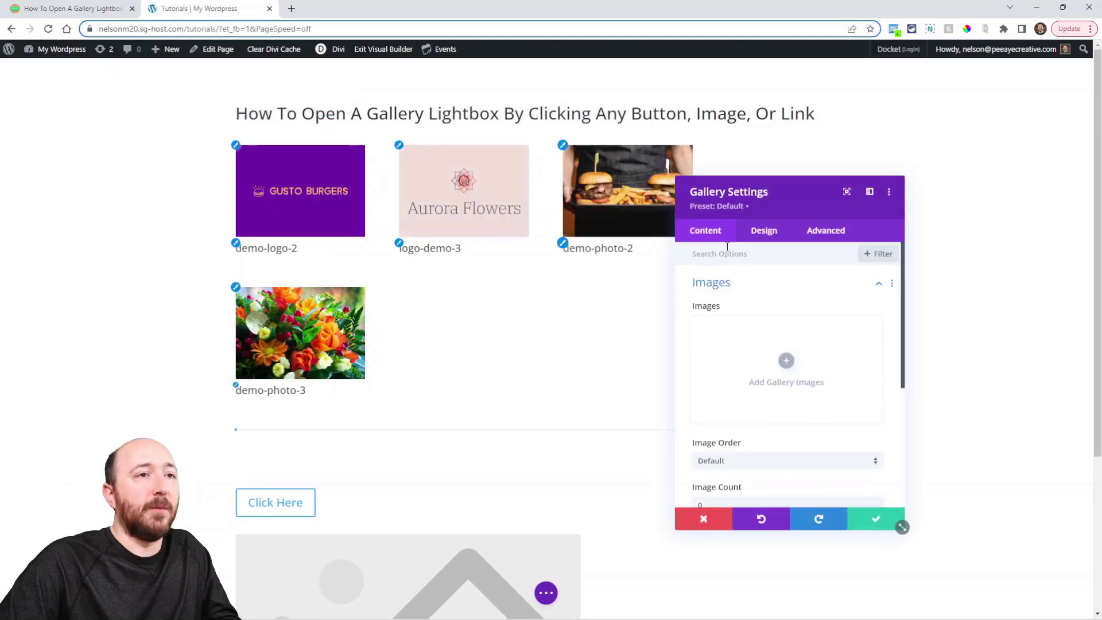
{"action": "left_click", "coordinate": [826, 236]}
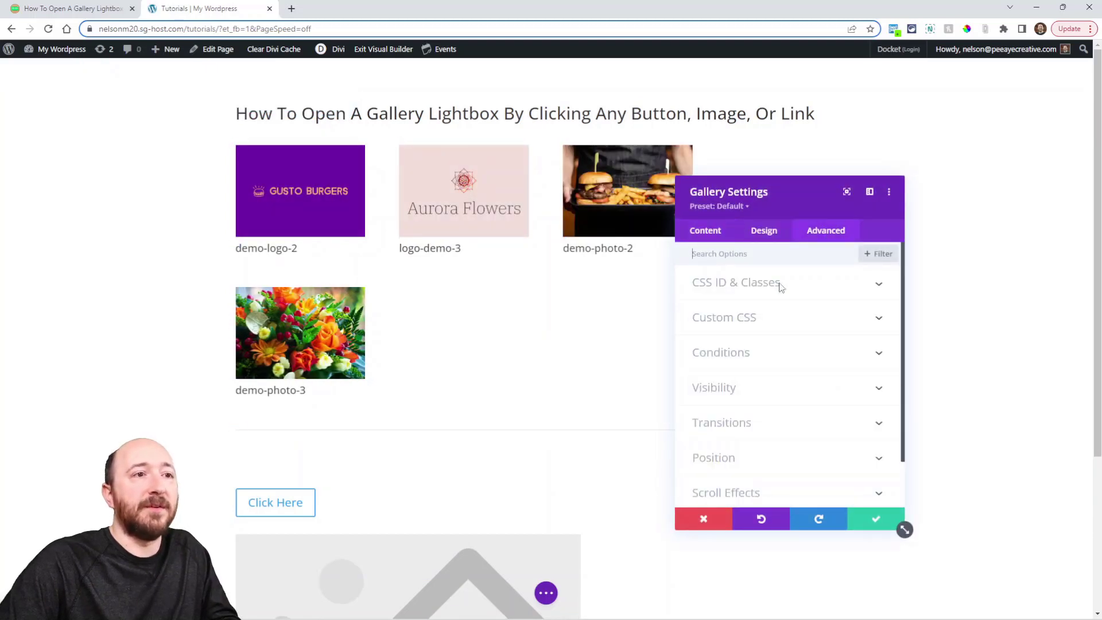
{"action": "left_click", "coordinate": [758, 326]}
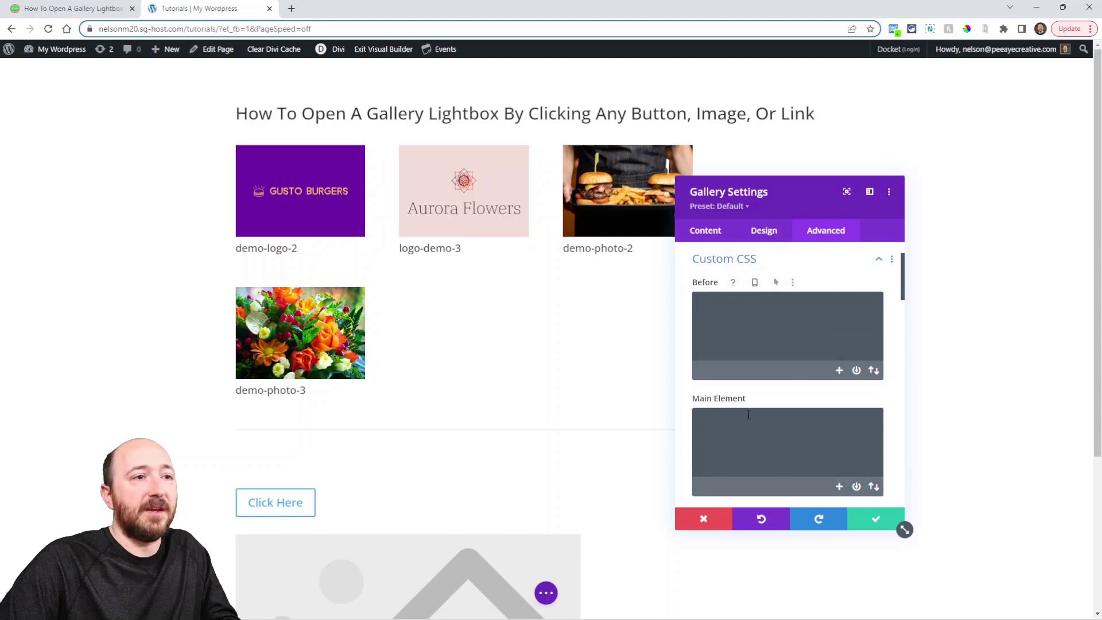
{"action": "left_click", "coordinate": [730, 419]}
{"action": "key", "text": "ctrl+v"}
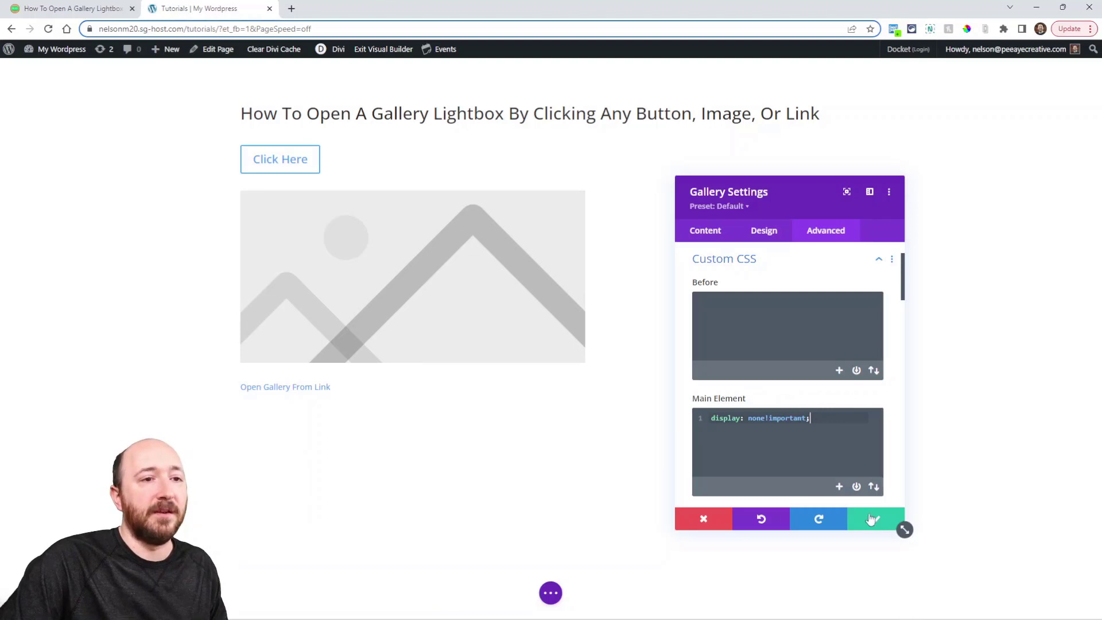
{"action": "left_click", "coordinate": [872, 520]}
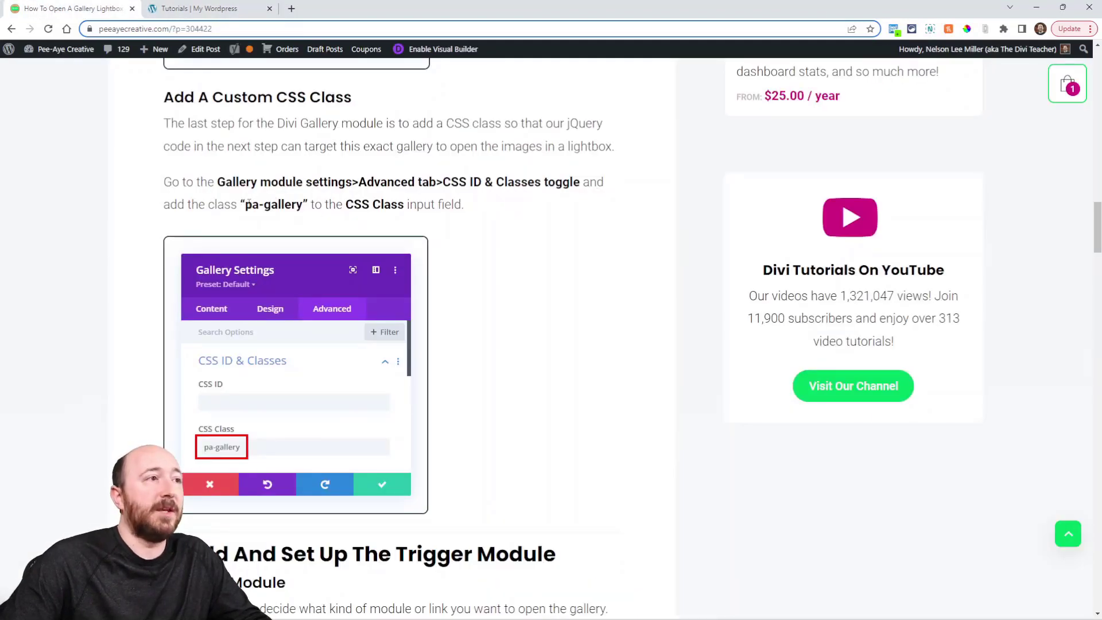
- Copy 'pa-gallery' from the article, paste it into the gallery's CSS Class field, and save
{"action": "left_click_drag", "start_coordinate": [247, 204], "coordinate": [304, 205]}
{"action": "key", "text": "ctrl+c"}
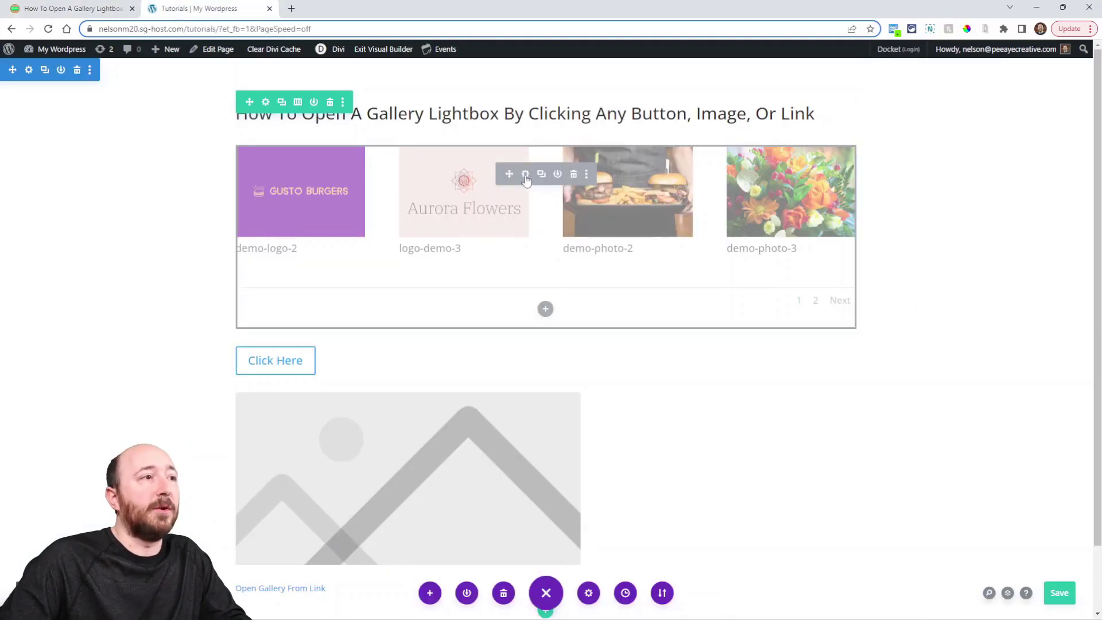
{"action": "left_click", "coordinate": [526, 178]}
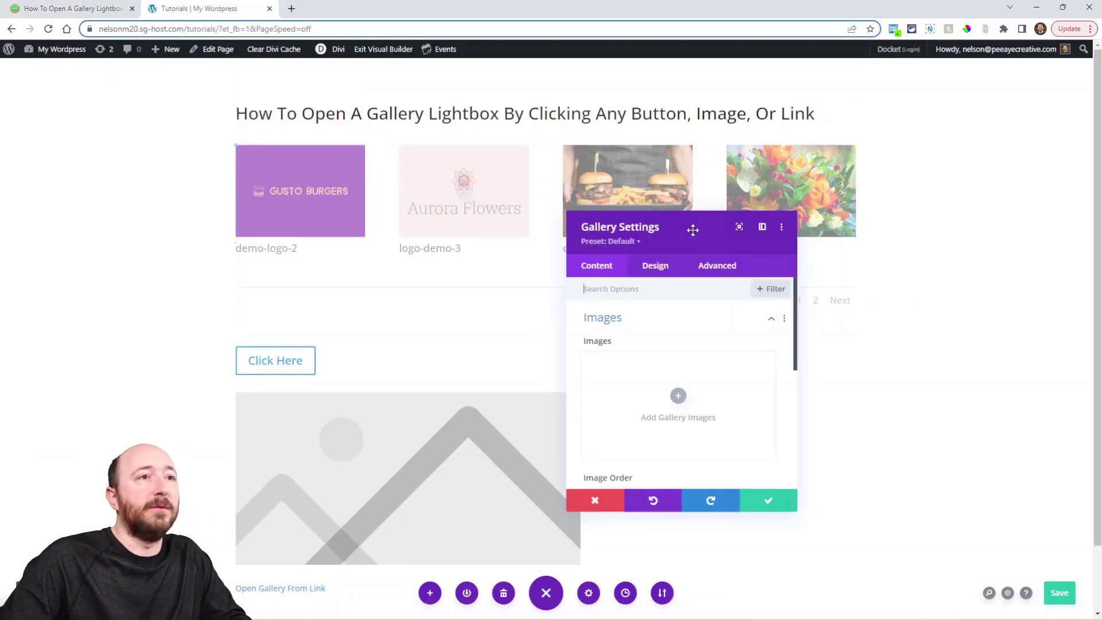
{"action": "left_click", "coordinate": [719, 268]}
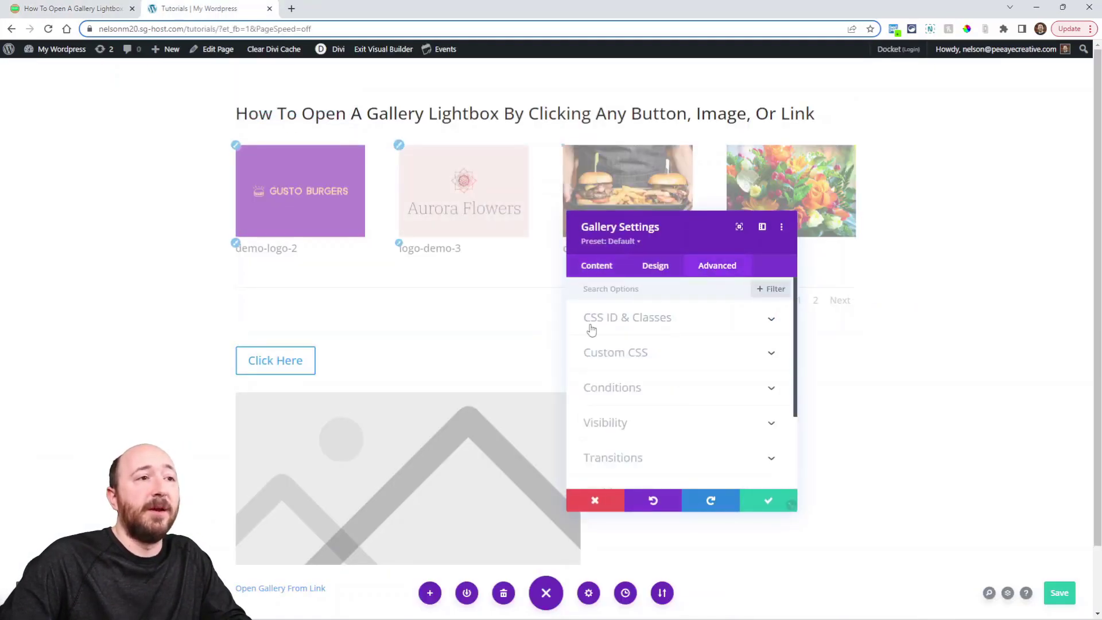
{"action": "left_click", "coordinate": [680, 326]}
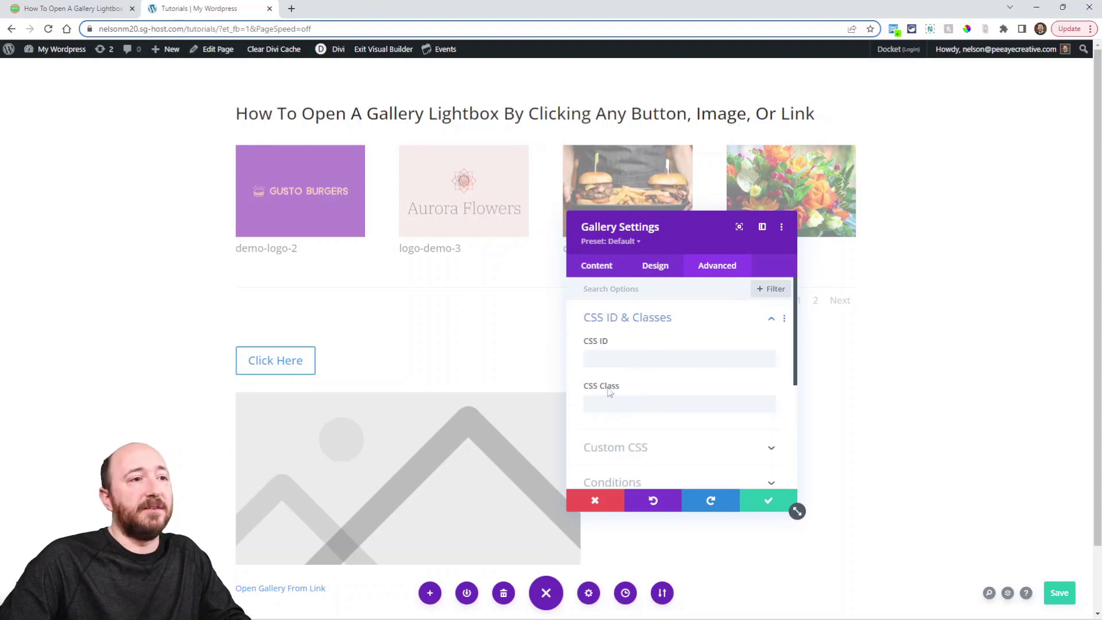
{"action": "left_click", "coordinate": [610, 404]}
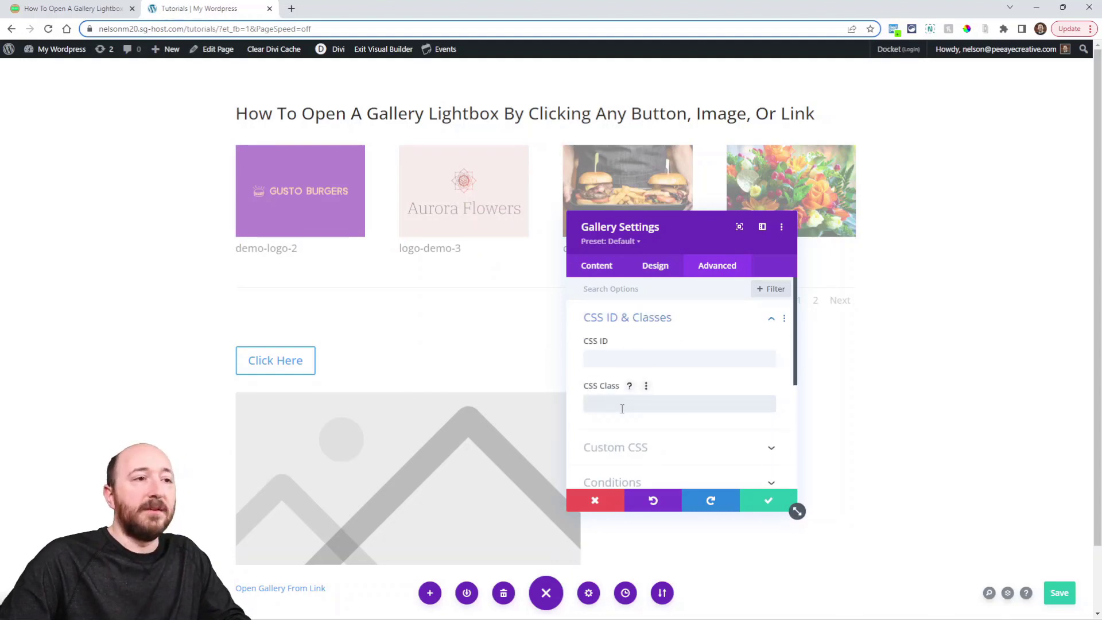
{"action": "key", "text": "ctrl+v"}
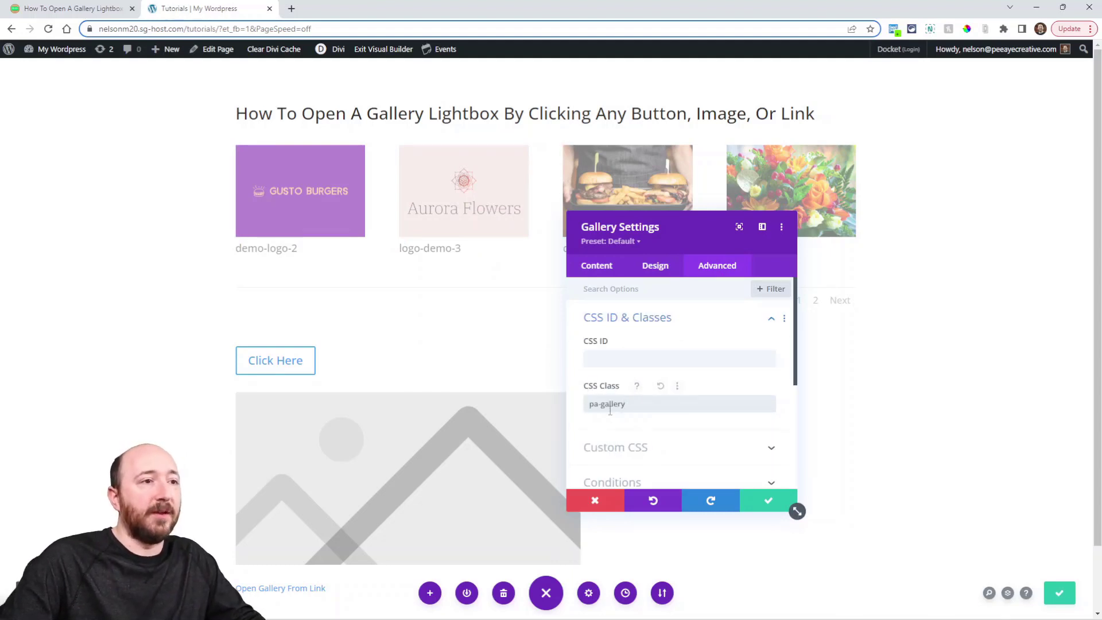
{"action": "left_click", "coordinate": [769, 500]}
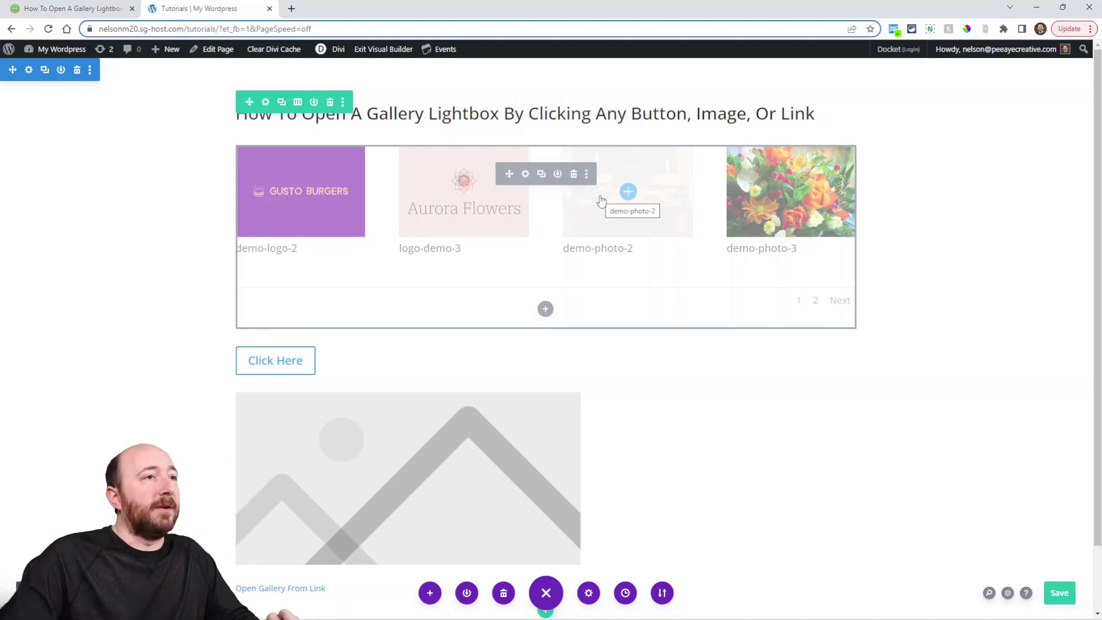
- Find section 2's Add A Custom CSS Class, select 'pa-gallery-trigger', and return to the builder
{"action": "left_click", "coordinate": [75, 8]}
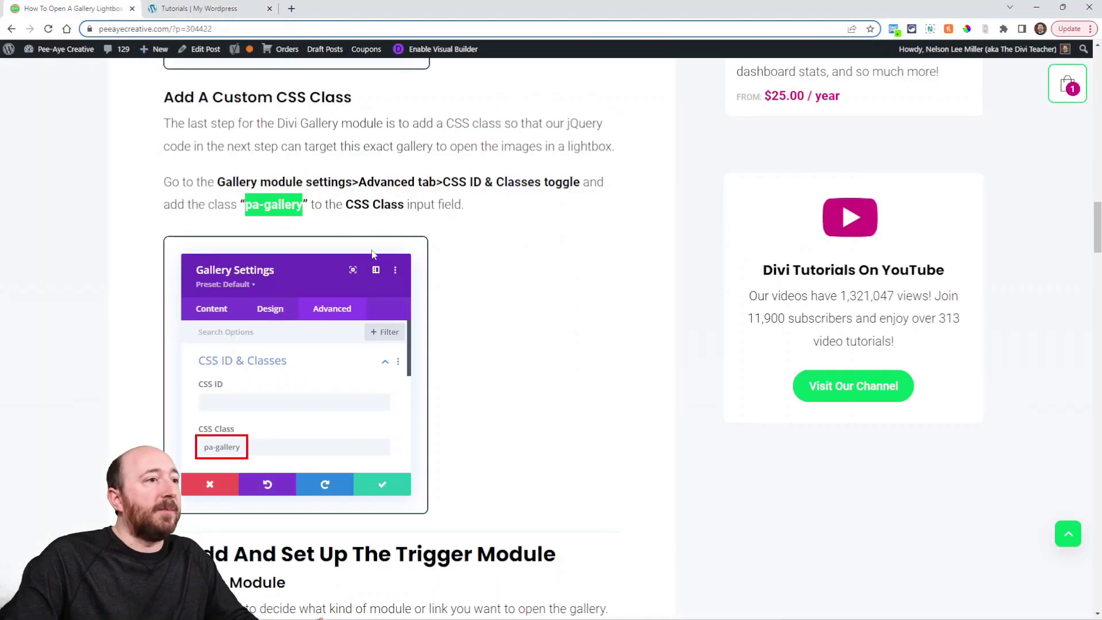
{"action": "scroll", "coordinate": [443, 305], "scroll_direction": "down", "scroll_amount": 3}
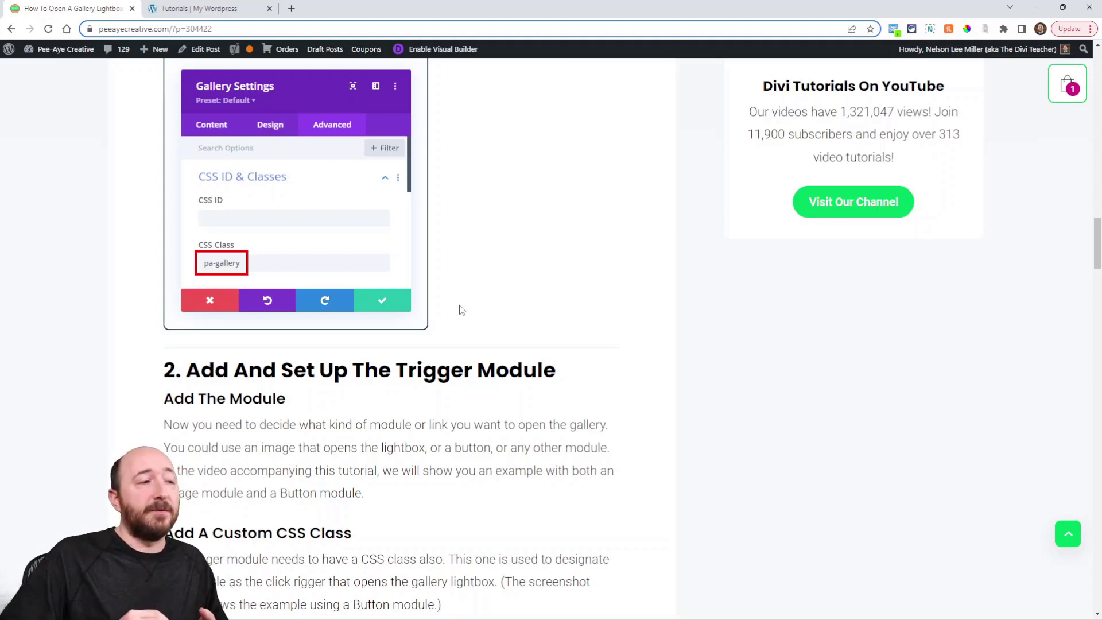
{"action": "scroll", "coordinate": [463, 310], "scroll_direction": "down", "scroll_amount": 3}
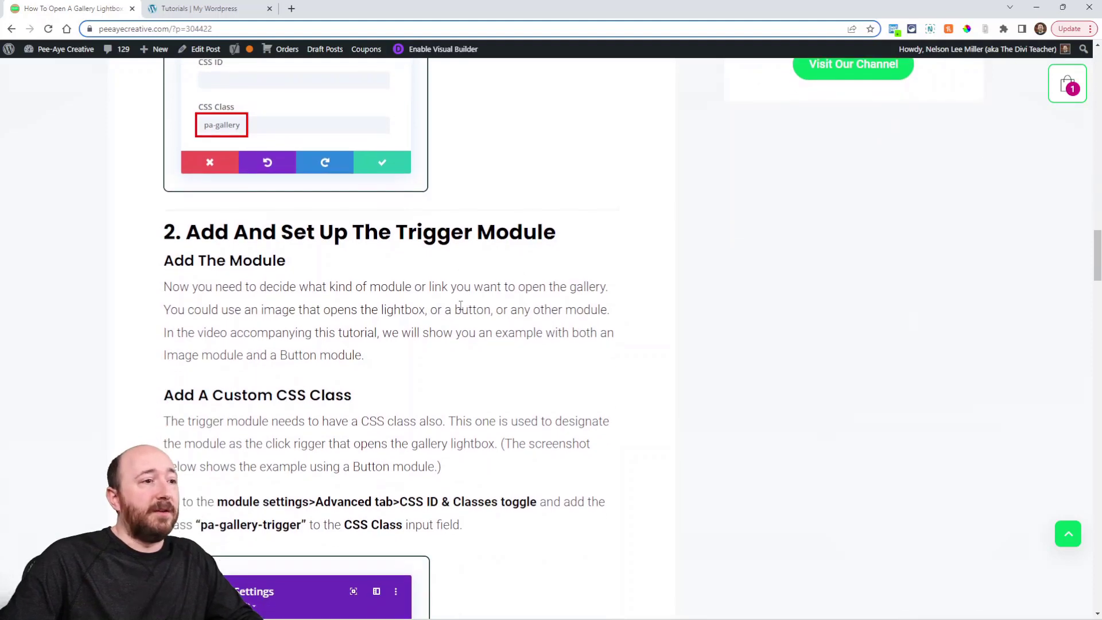
{"action": "scroll", "coordinate": [463, 310], "scroll_direction": "down", "scroll_amount": 1}
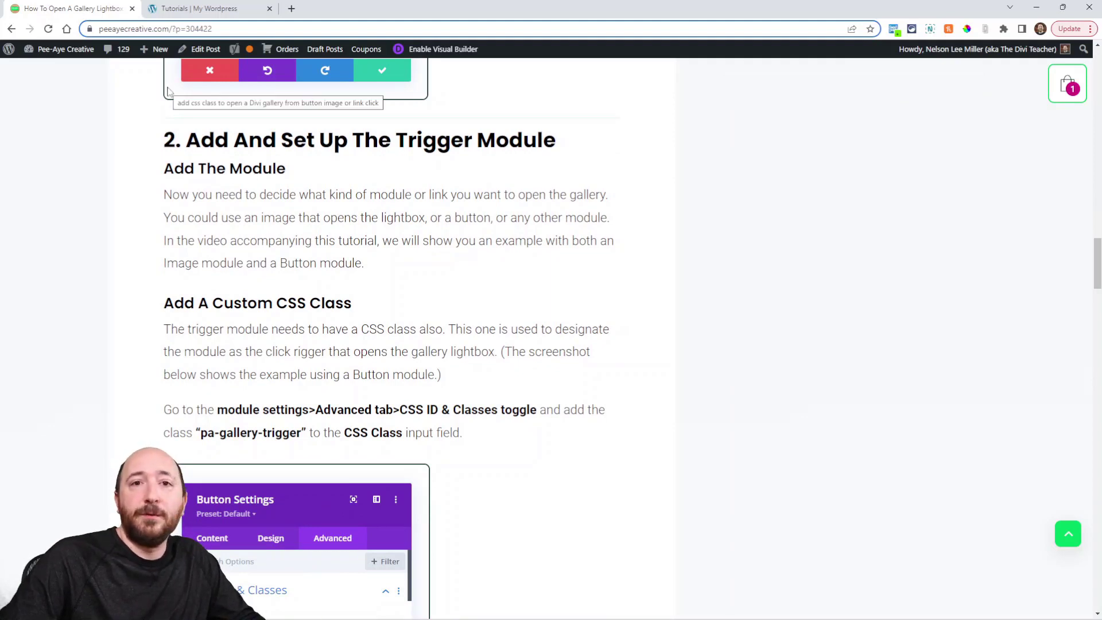
{"action": "left_click", "coordinate": [172, 7]}
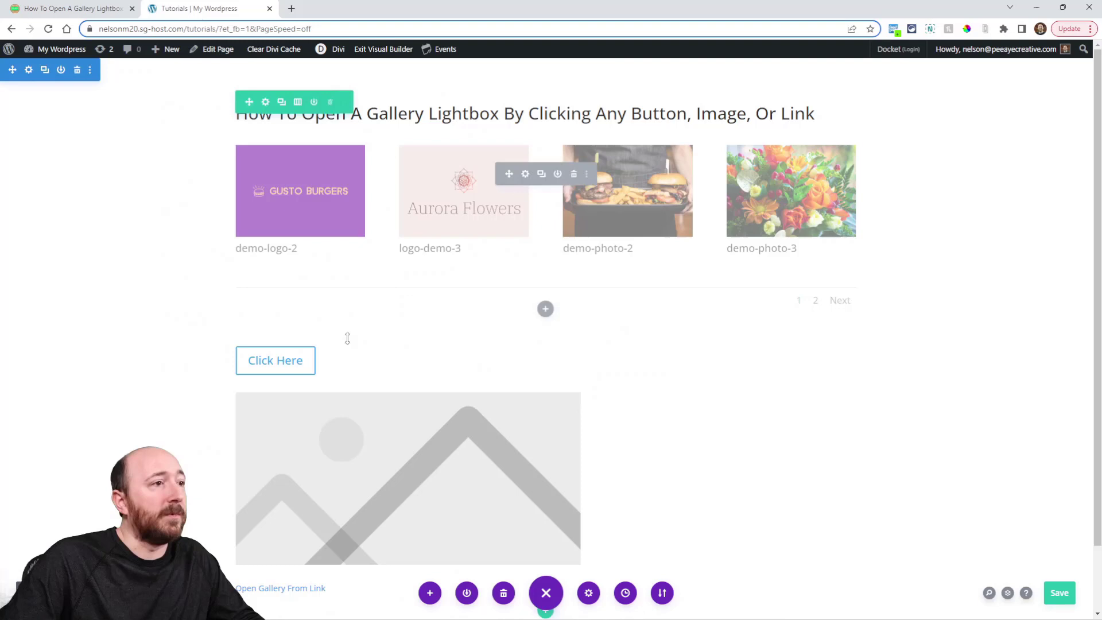
{"action": "scroll", "coordinate": [344, 339], "scroll_direction": "down", "scroll_amount": 1}
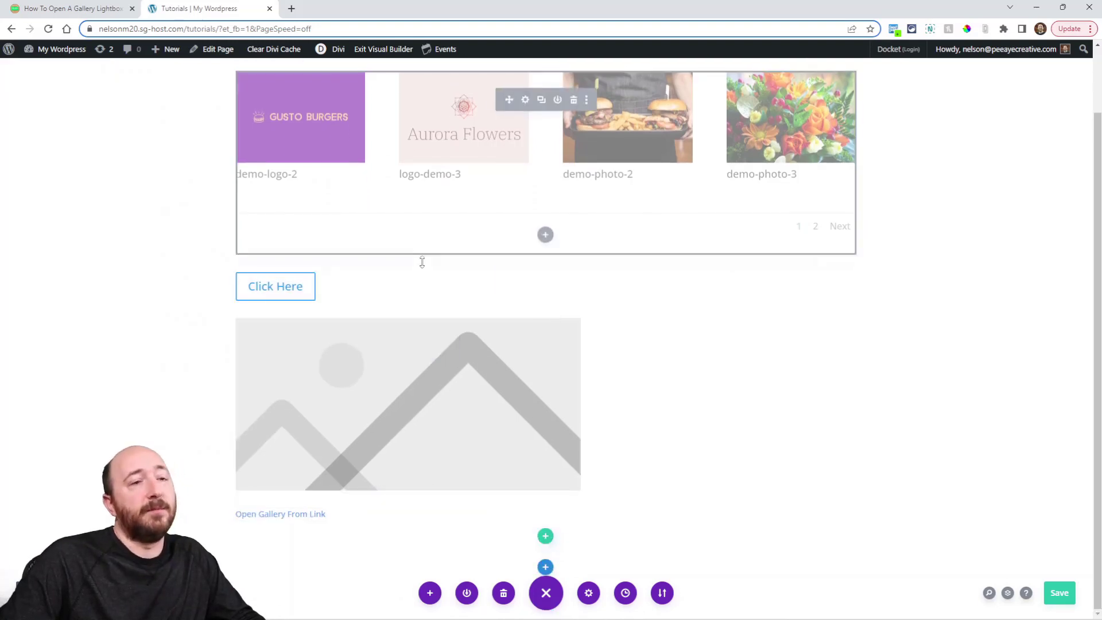
{"action": "left_click", "coordinate": [55, 11]}
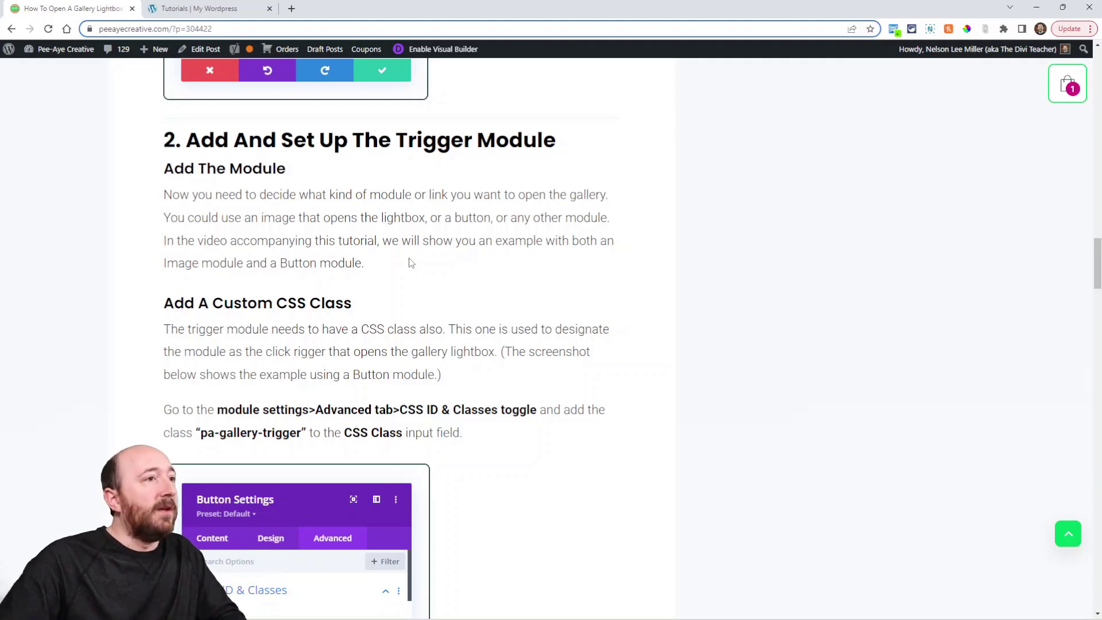
{"action": "scroll", "coordinate": [392, 274], "scroll_direction": "down", "scroll_amount": 2}
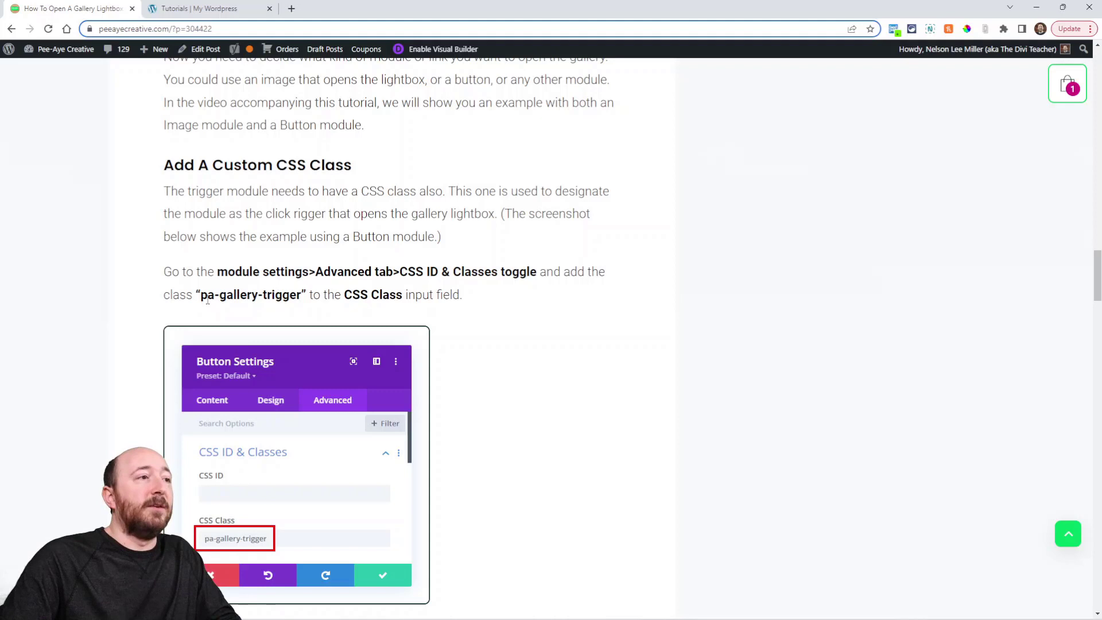
{"action": "left_click_drag", "start_coordinate": [202, 298], "coordinate": [302, 295]}
{"action": "key", "text": "ctrl+c"}
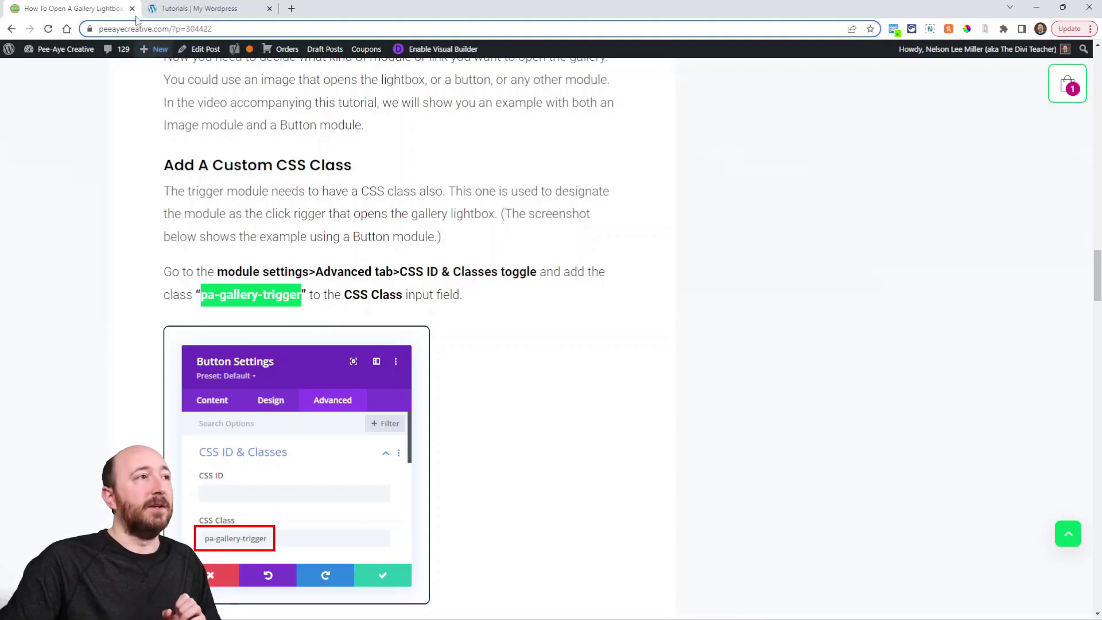
{"action": "left_click", "coordinate": [191, 8]}
{"action": "scroll", "coordinate": [514, 345], "scroll_direction": "up", "scroll_amount": 1}
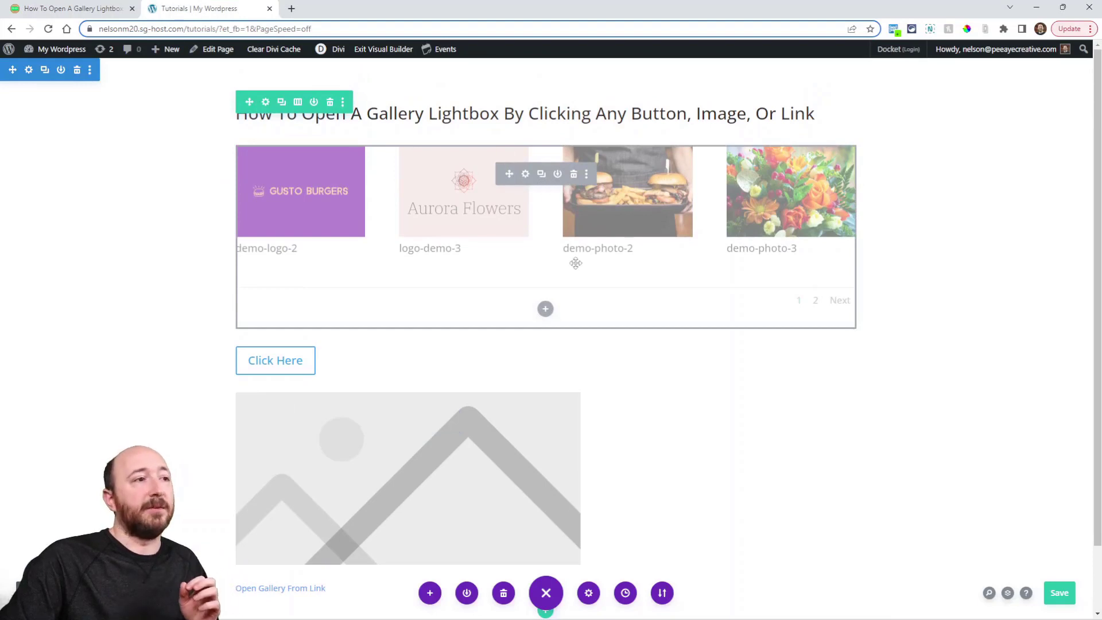
- Give the Click Here button the CSS class pa-gallery-trigger
{"action": "scroll", "coordinate": [574, 261], "scroll_direction": "down", "scroll_amount": 1}
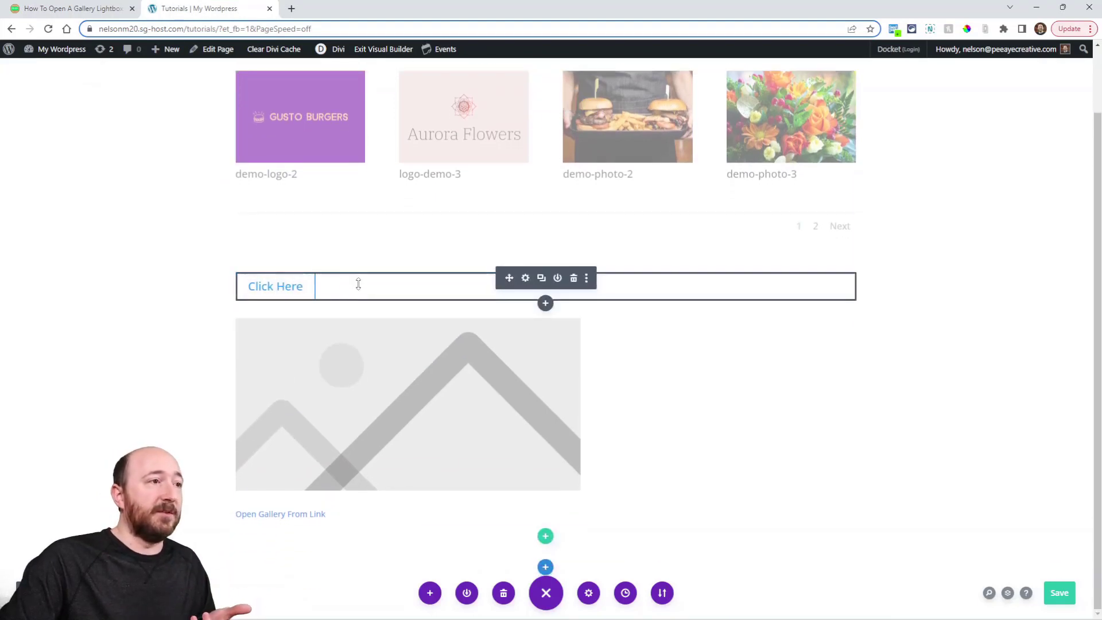
{"action": "left_click", "coordinate": [525, 281]}
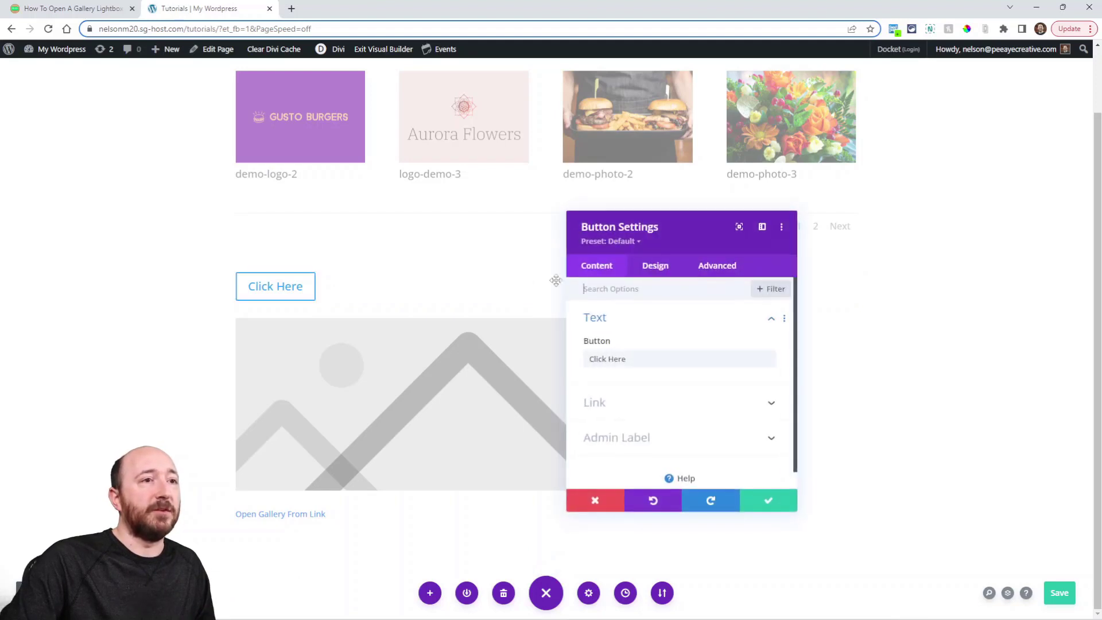
{"action": "left_click", "coordinate": [721, 271]}
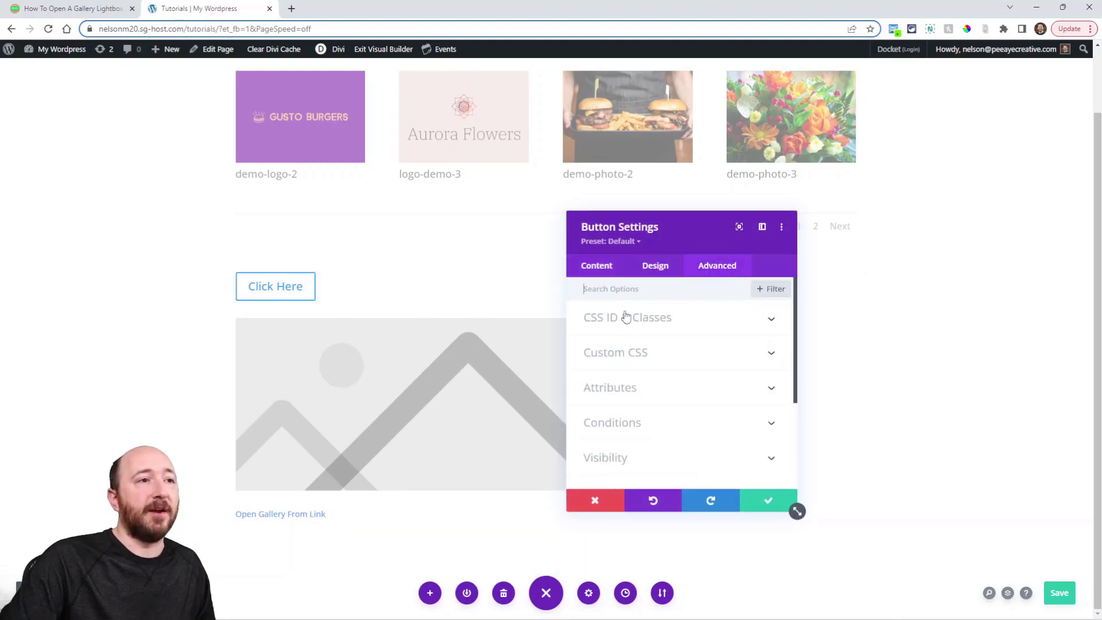
{"action": "left_click", "coordinate": [637, 326]}
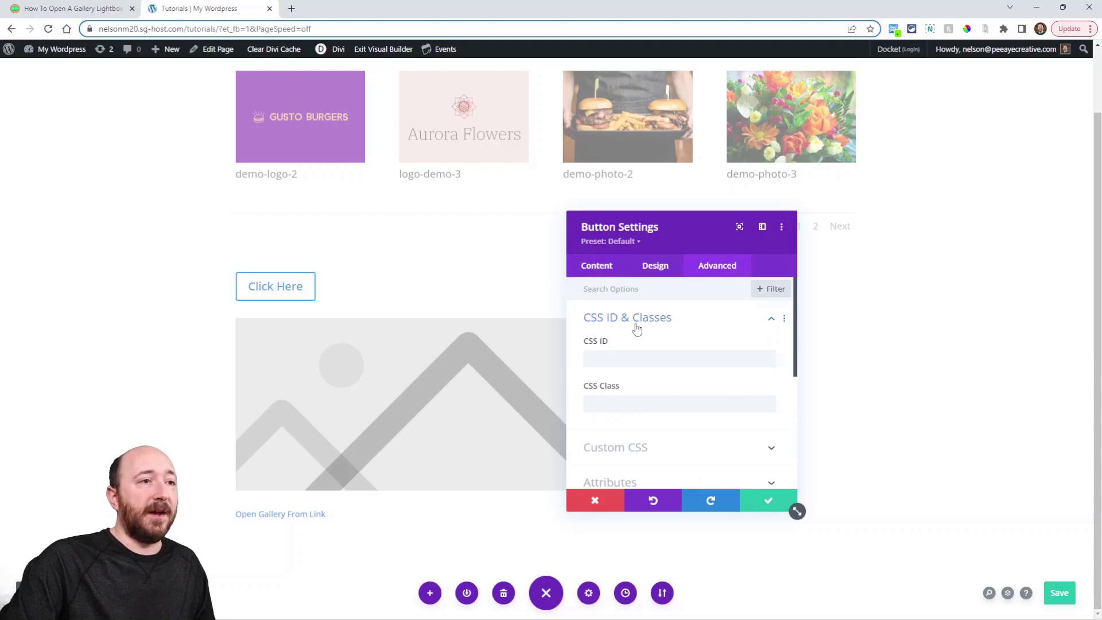
{"action": "left_click", "coordinate": [602, 404]}
{"action": "key", "text": "ctrl+v"}
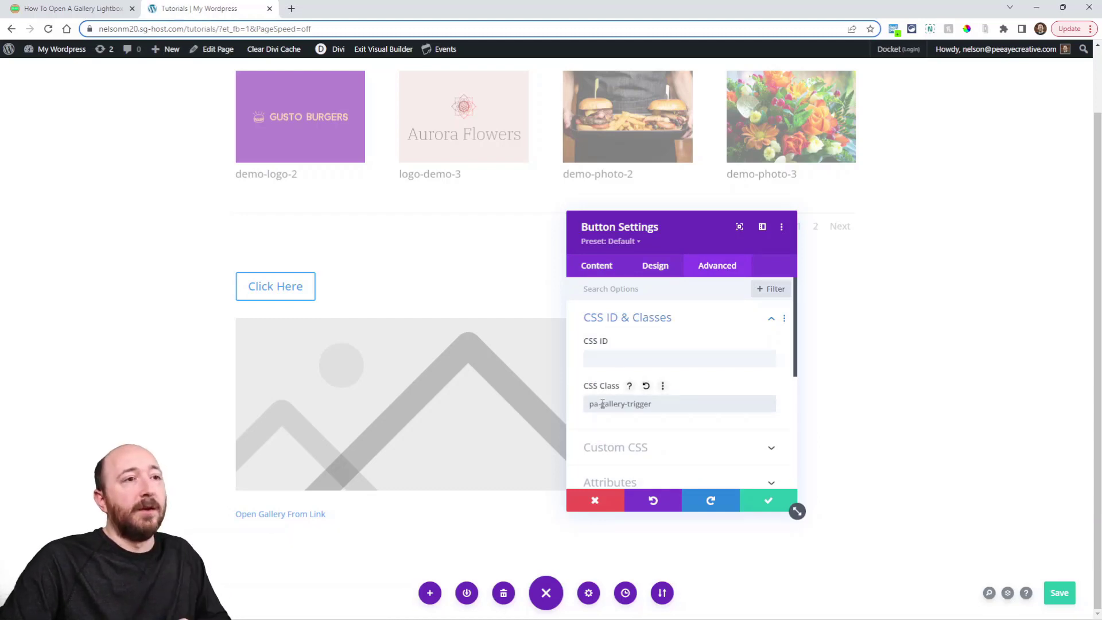
- Set the button's link URL to # and recheck its CSS class
{"action": "left_click", "coordinate": [597, 270]}
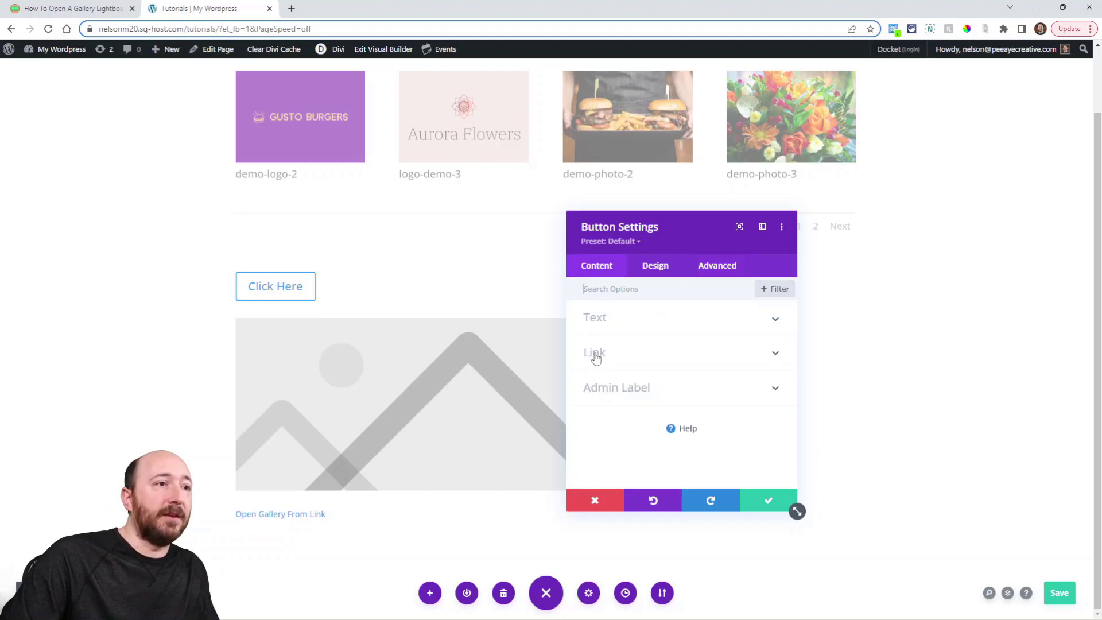
{"action": "left_click", "coordinate": [620, 356]}
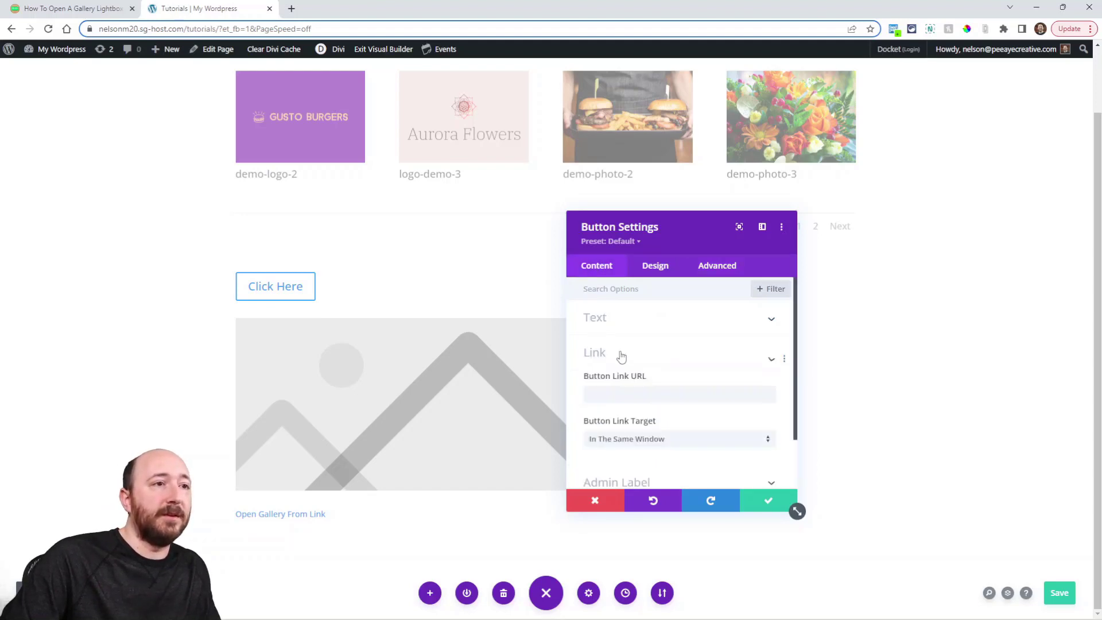
{"action": "left_click", "coordinate": [598, 337]}
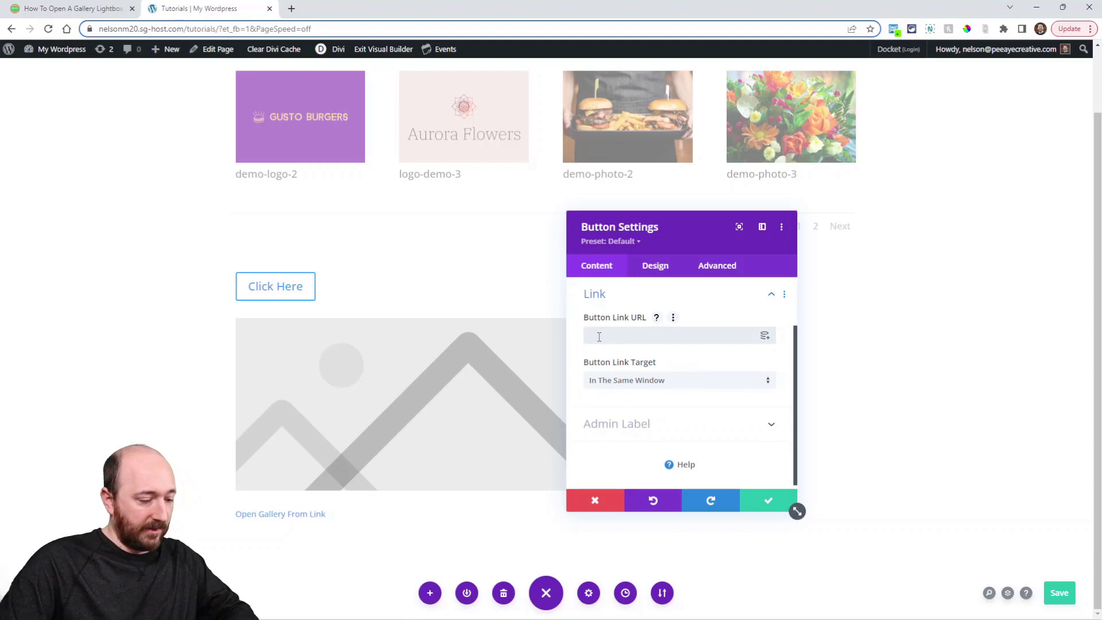
{"action": "type", "text": "#"}
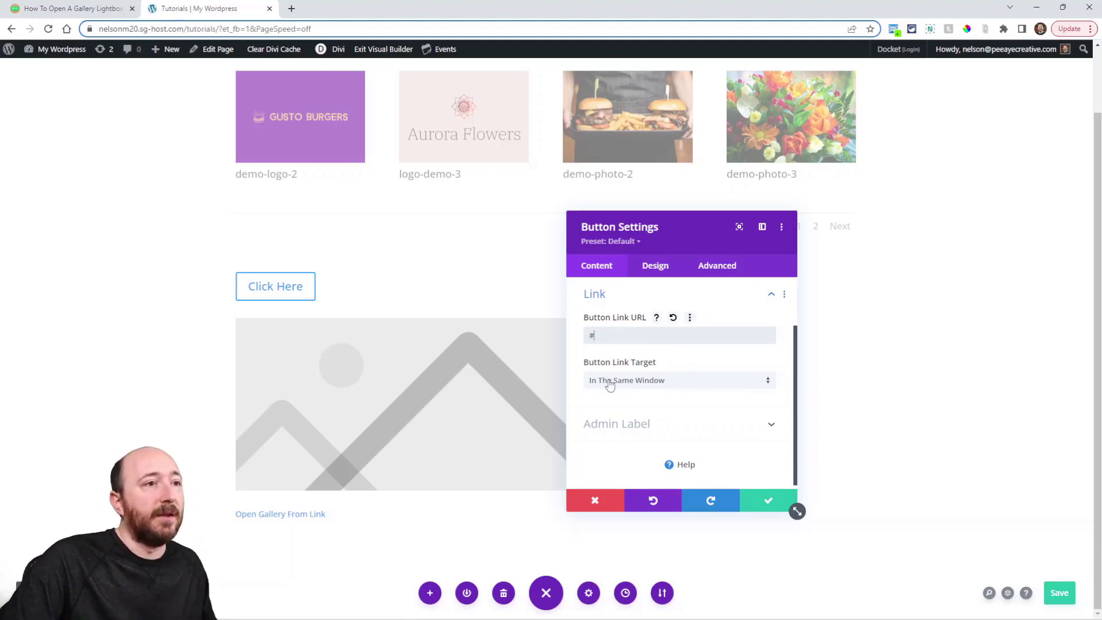
{"action": "left_click", "coordinate": [711, 268]}
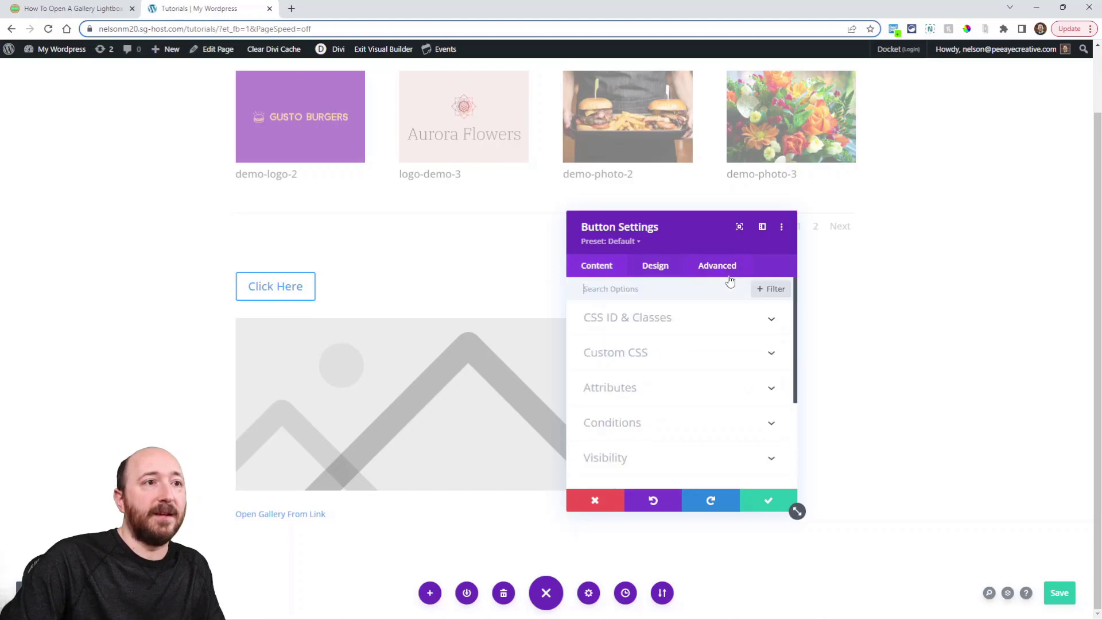
{"action": "left_click", "coordinate": [637, 318]}
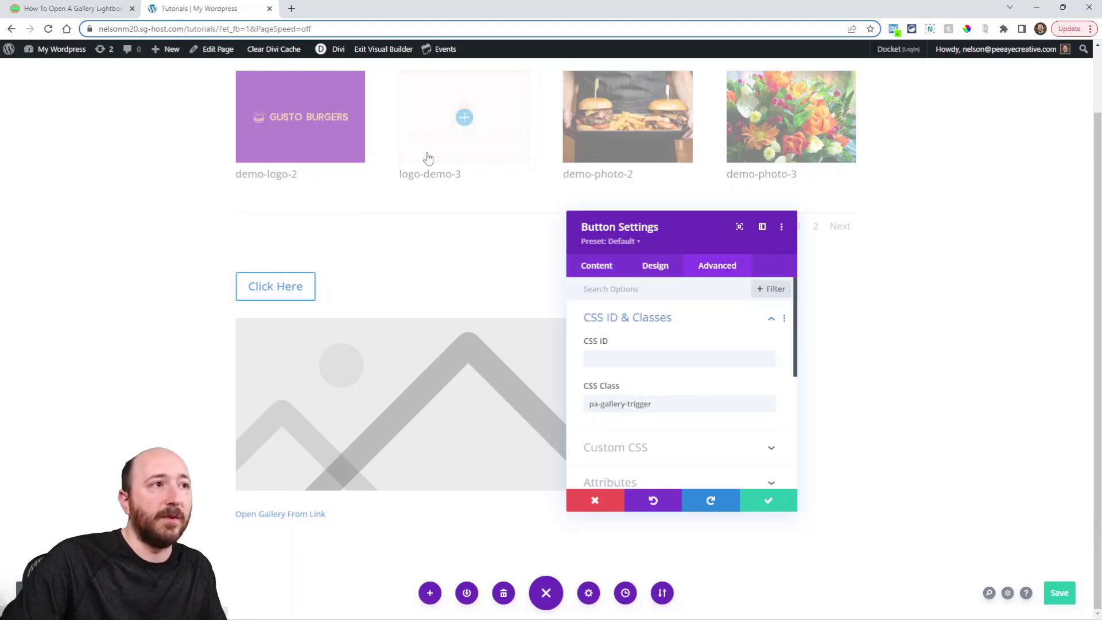
- Save and close the Click Here button settings, glancing briefly at the tutorial article
{"action": "left_click", "coordinate": [759, 499]}
{"action": "scroll", "coordinate": [623, 381], "scroll_direction": "up", "scroll_amount": 1}
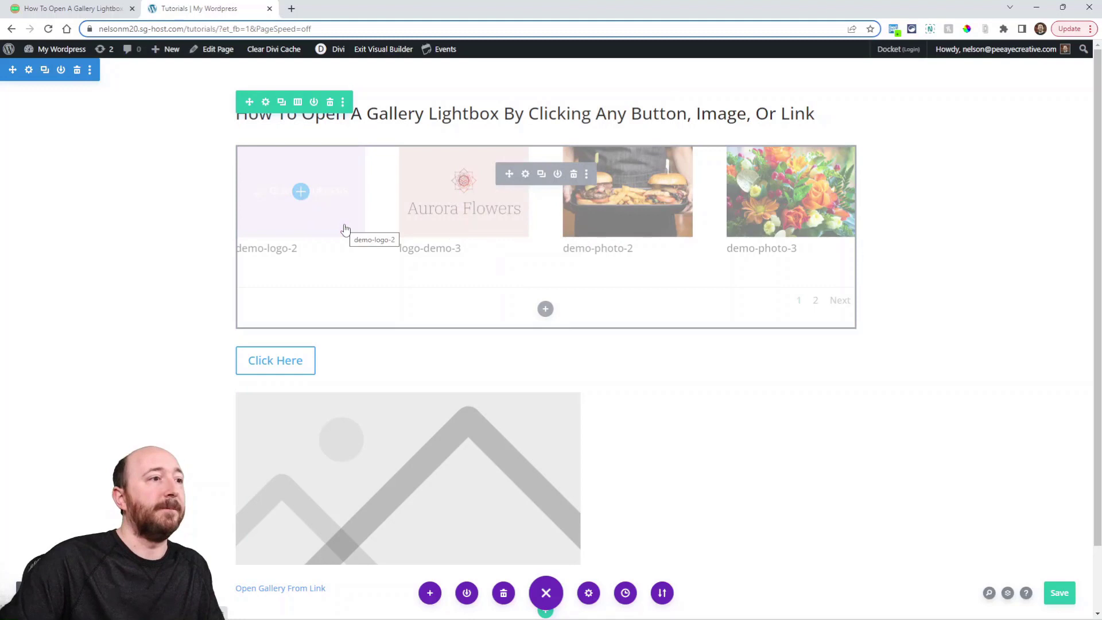
{"action": "scroll", "coordinate": [270, 173], "scroll_direction": "down", "scroll_amount": 1}
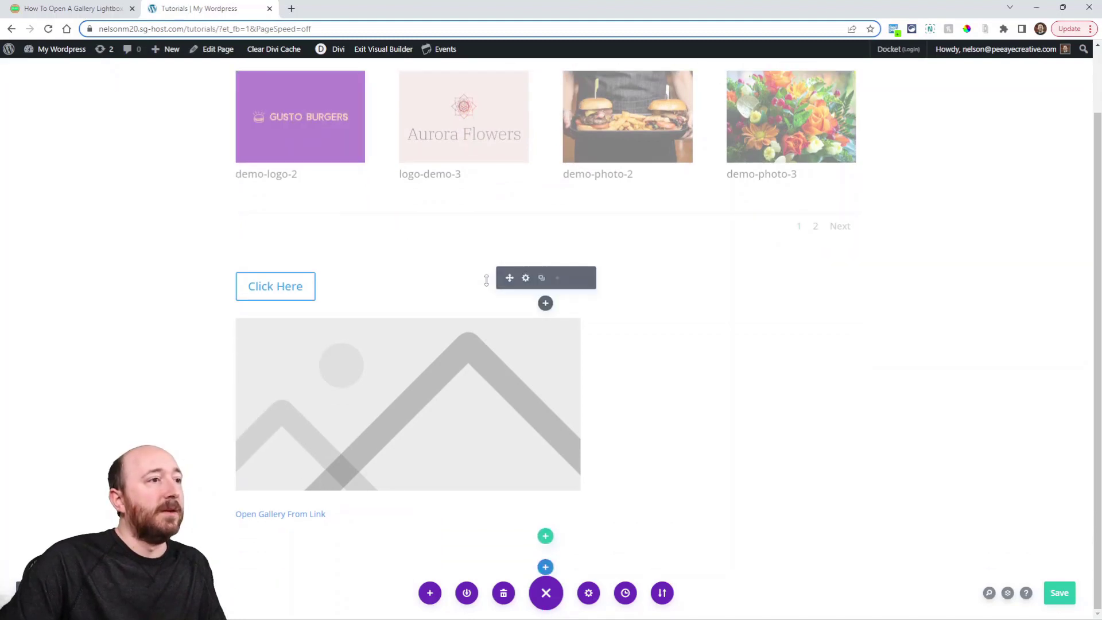
{"action": "left_click", "coordinate": [78, 15]}
{"action": "scroll", "coordinate": [453, 270], "scroll_direction": "down", "scroll_amount": 3}
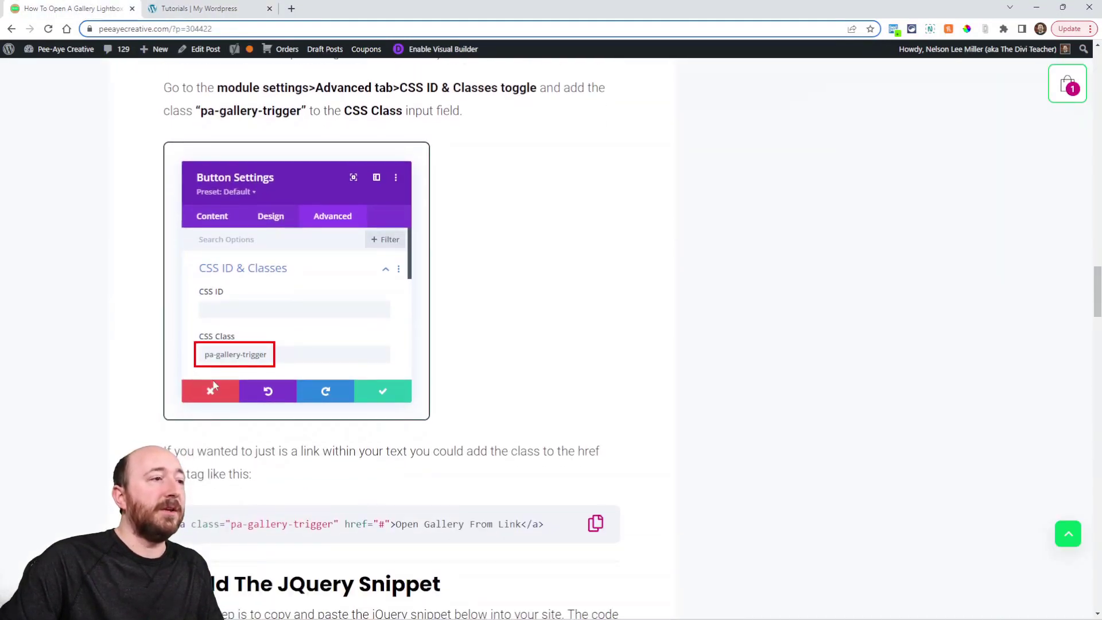
{"action": "left_click", "coordinate": [195, 8]}
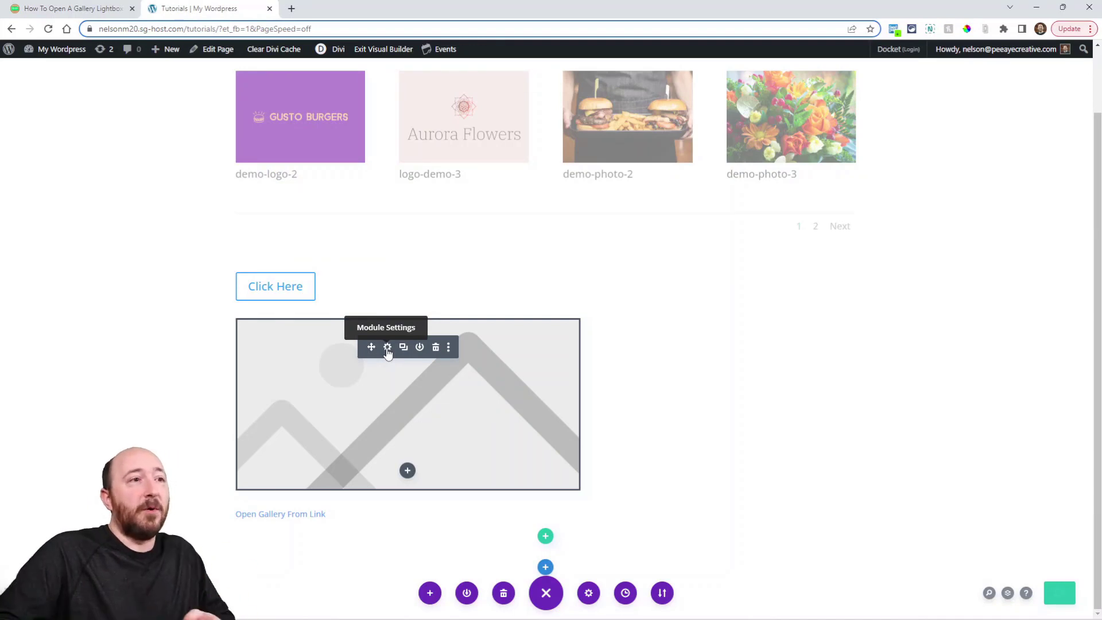
- Paste the pa-gallery-trigger class into the placeholder image module's CSS Class field
{"action": "left_click", "coordinate": [387, 348]}
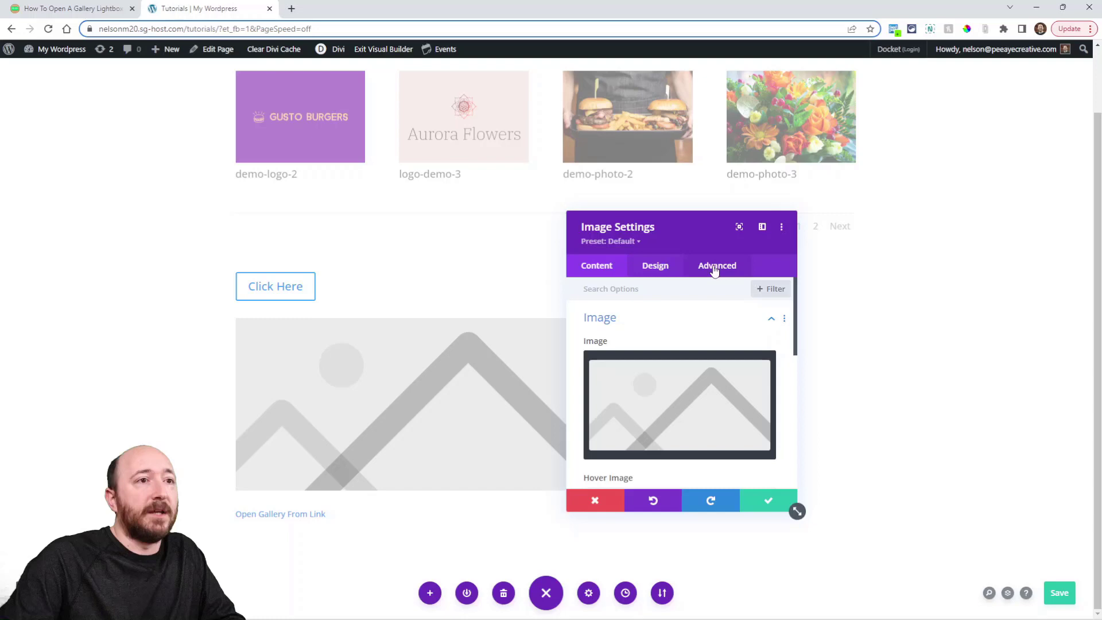
{"action": "left_click", "coordinate": [715, 271]}
{"action": "left_click", "coordinate": [628, 317]}
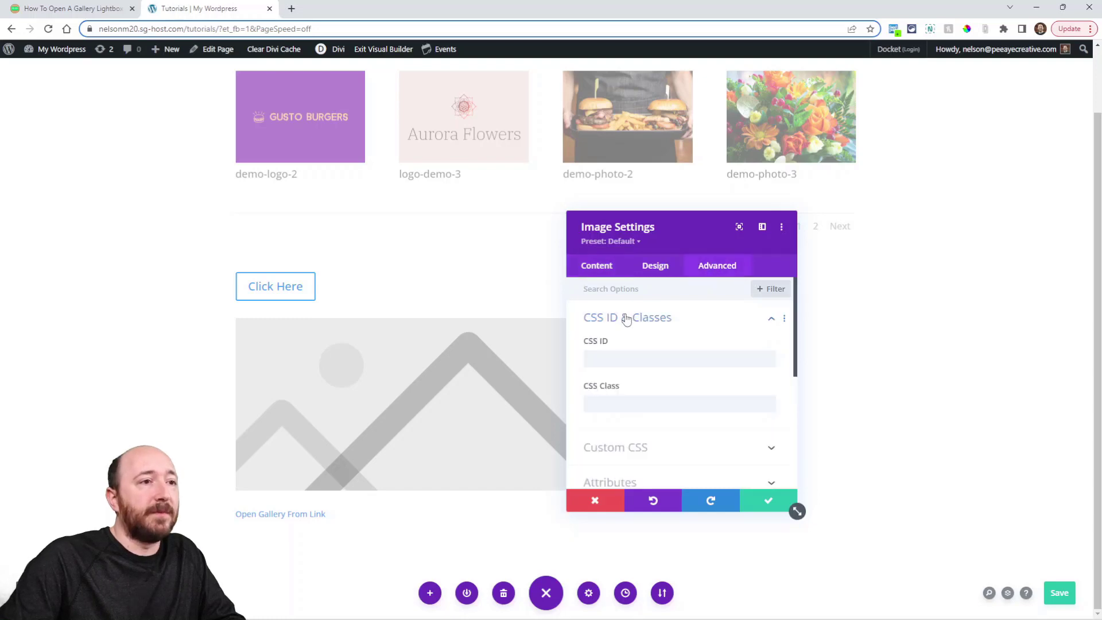
{"action": "left_click", "coordinate": [614, 398]}
{"action": "key", "text": "ctrl+v"}
- Set the image link URL to # and save the image settings
{"action": "left_click", "coordinate": [597, 267]}
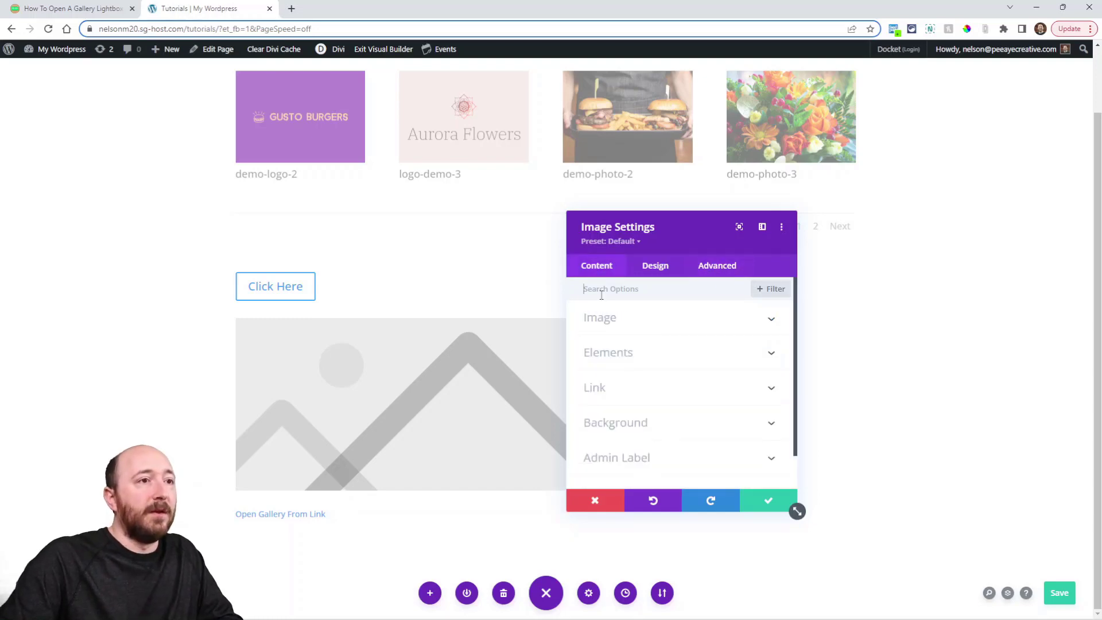
{"action": "left_click", "coordinate": [614, 401]}
{"action": "left_click", "coordinate": [610, 382]}
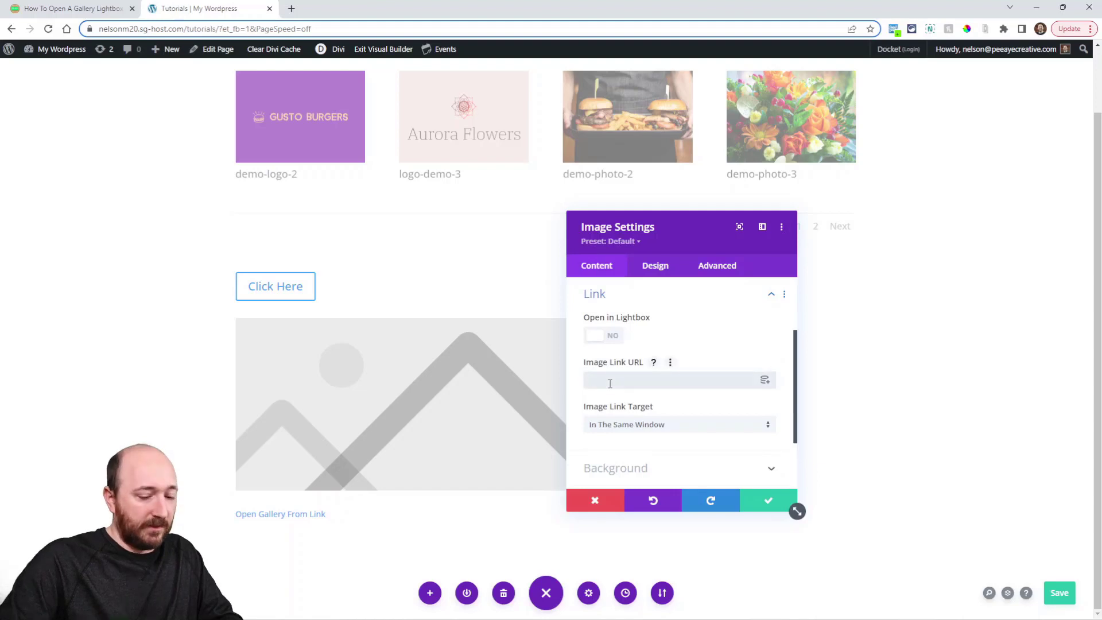
{"action": "type", "text": "#"}
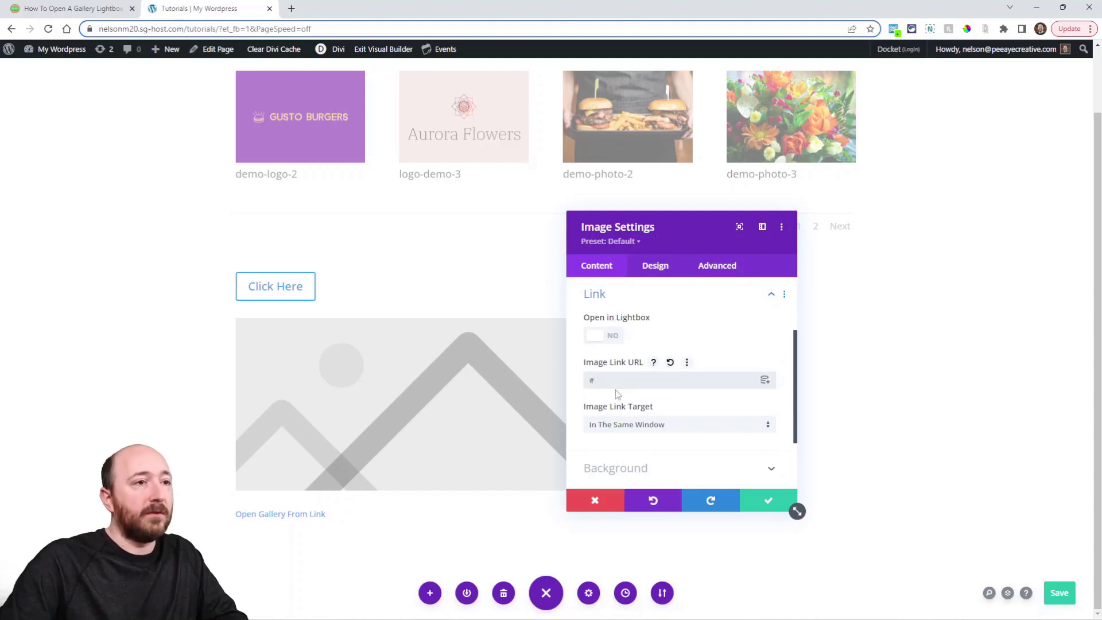
{"action": "left_click", "coordinate": [768, 500]}
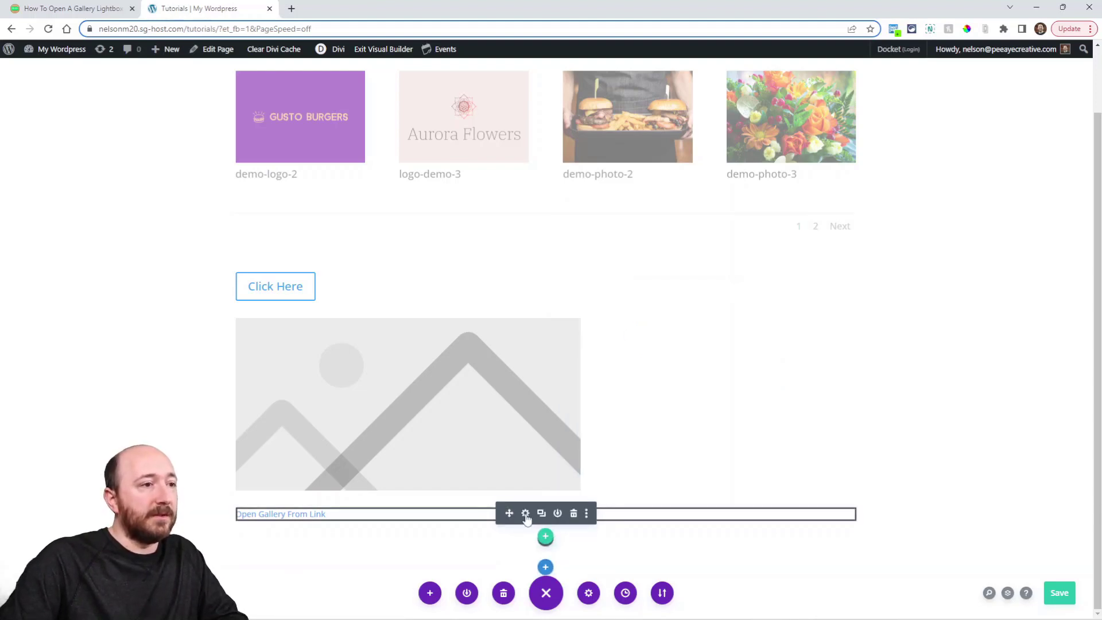
- Check the Open Gallery From Link HTML uses class pa-gallery-trigger, save, and return to the tutorial
{"action": "left_click", "coordinate": [526, 514]}
{"action": "left_click", "coordinate": [751, 362]}
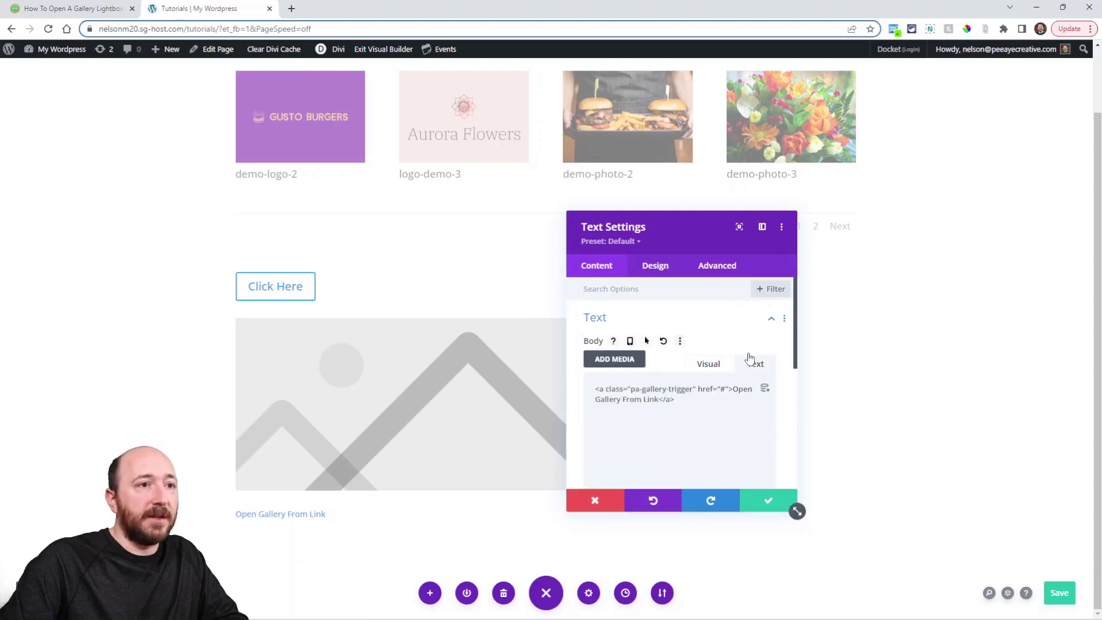
{"action": "left_click_drag", "start_coordinate": [699, 241], "coordinate": [674, 209]}
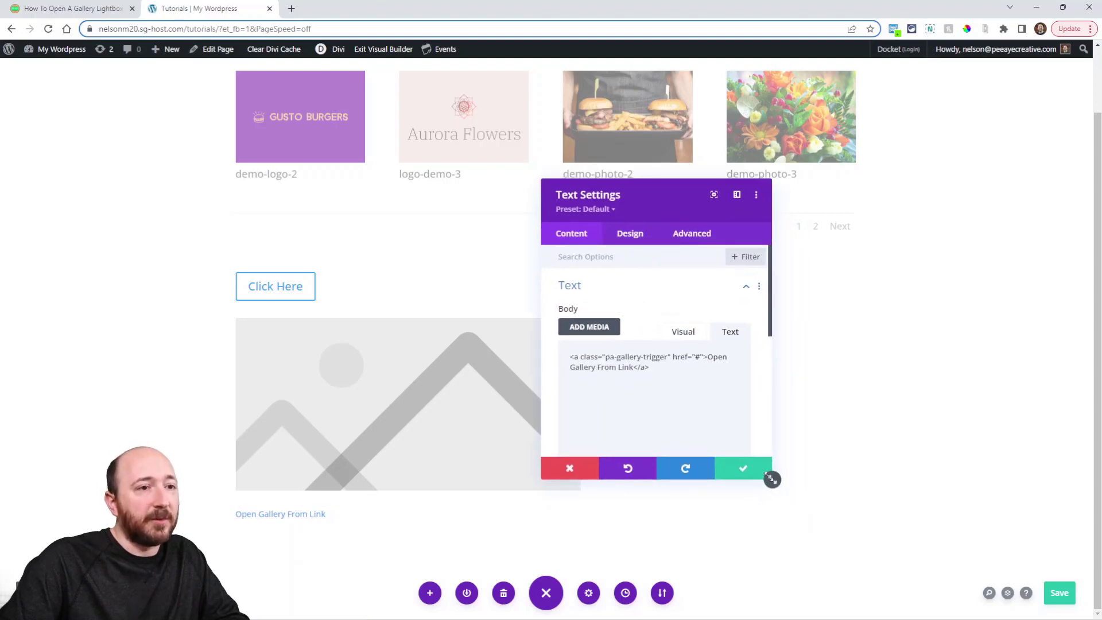
{"action": "left_click_drag", "start_coordinate": [772, 479], "coordinate": [818, 506]}
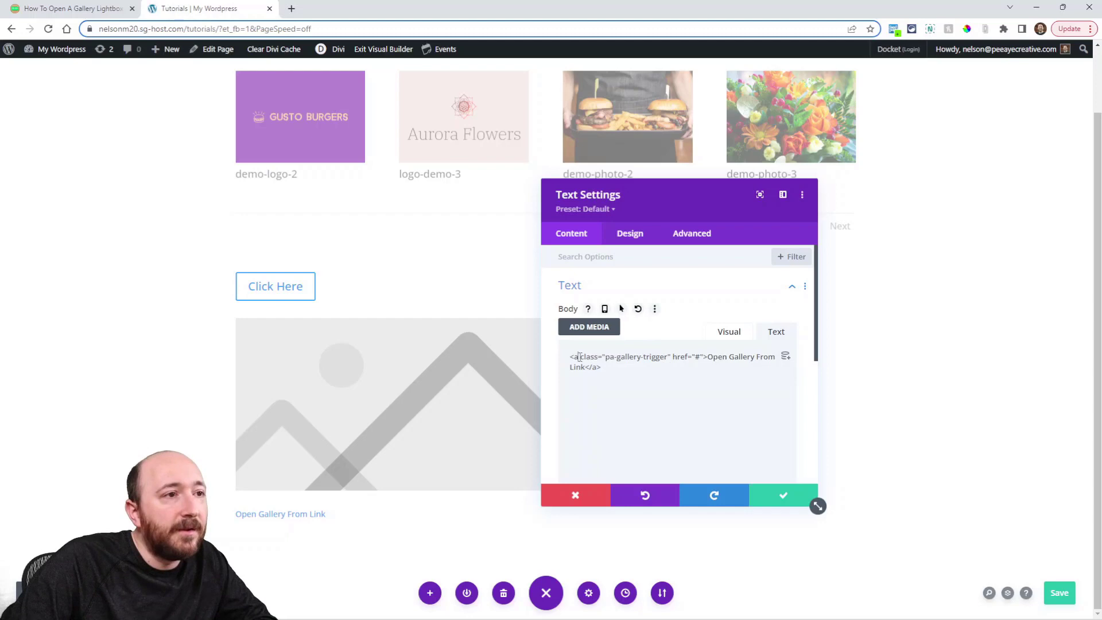
{"action": "left_click_drag", "start_coordinate": [578, 356], "coordinate": [664, 356]}
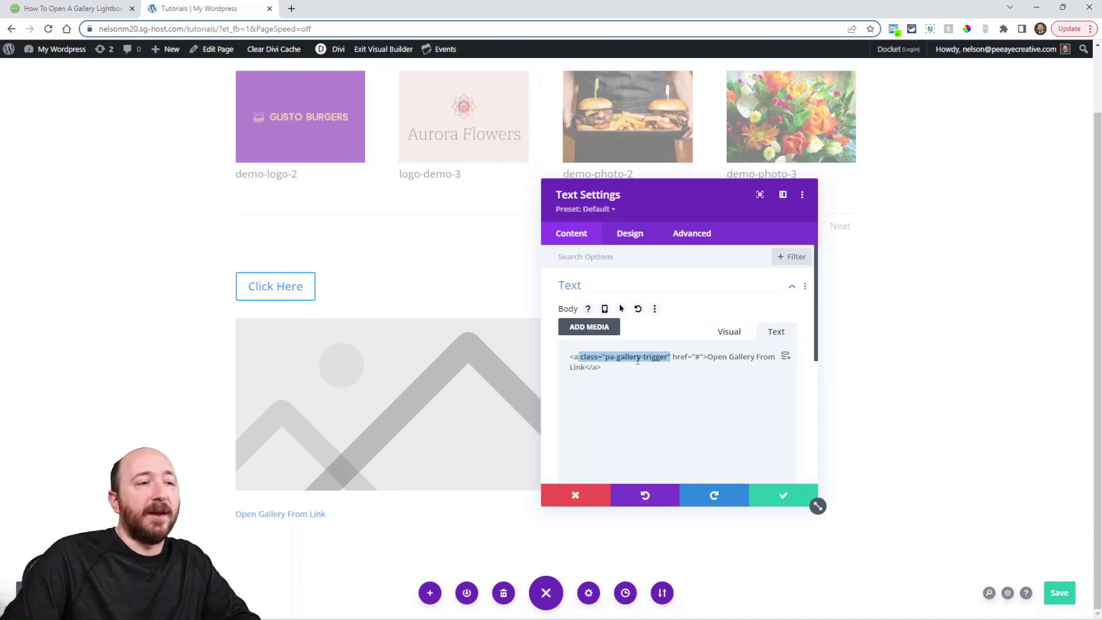
{"action": "left_click", "coordinate": [776, 495]}
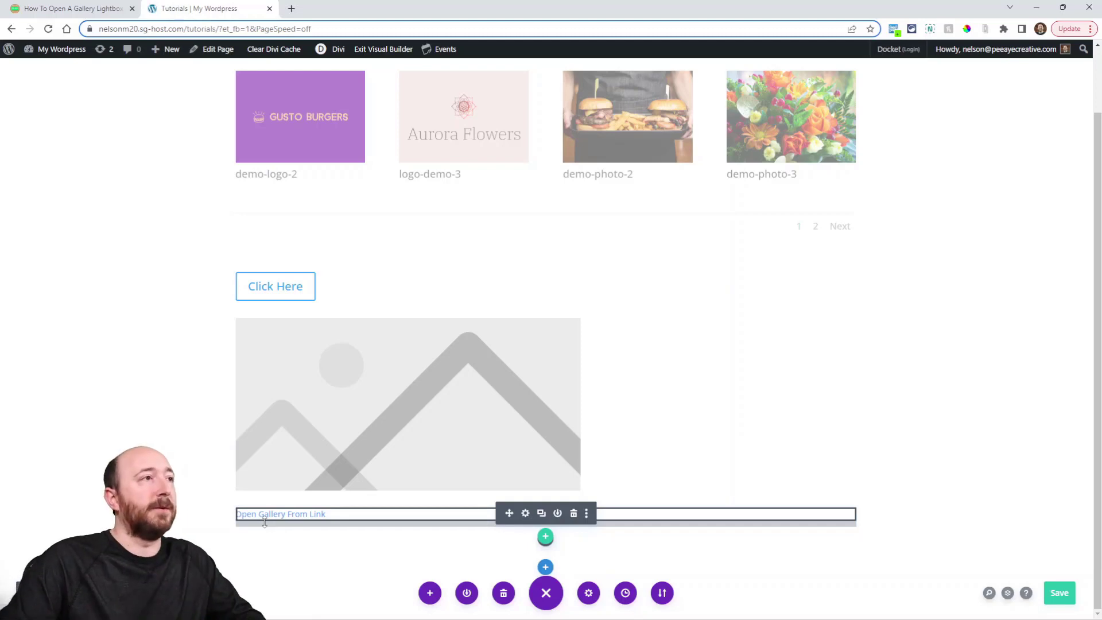
{"action": "left_click", "coordinate": [69, 8]}
- Scroll to step 3's jQuery snippet, copy it, and return to the Divi builder page
{"action": "scroll", "coordinate": [455, 352], "scroll_direction": "down", "scroll_amount": 9}
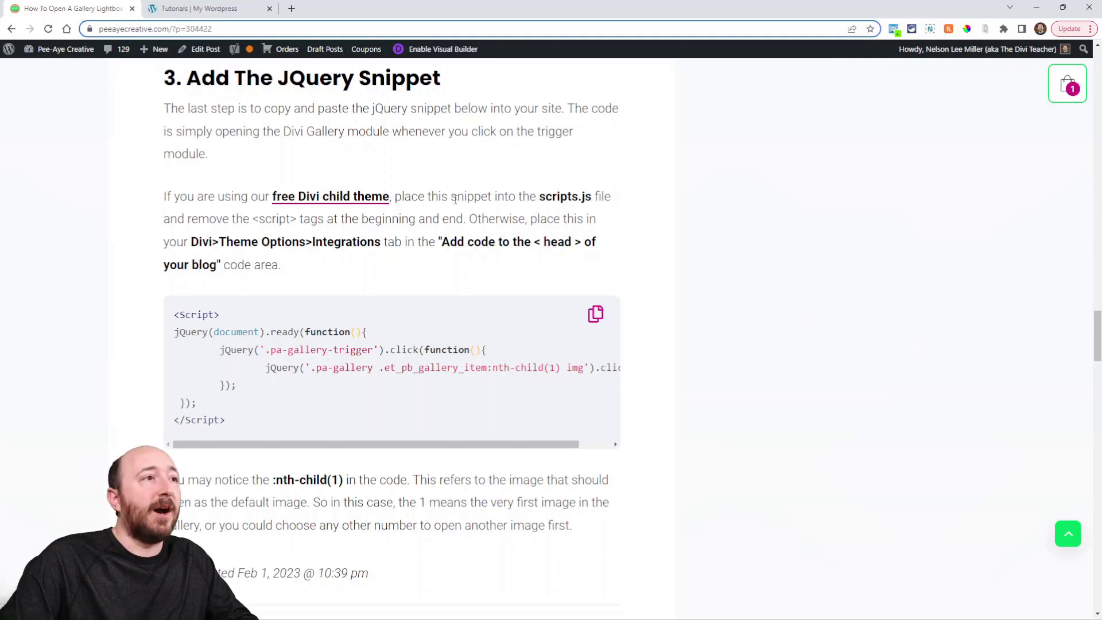
{"action": "left_click", "coordinate": [595, 318]}
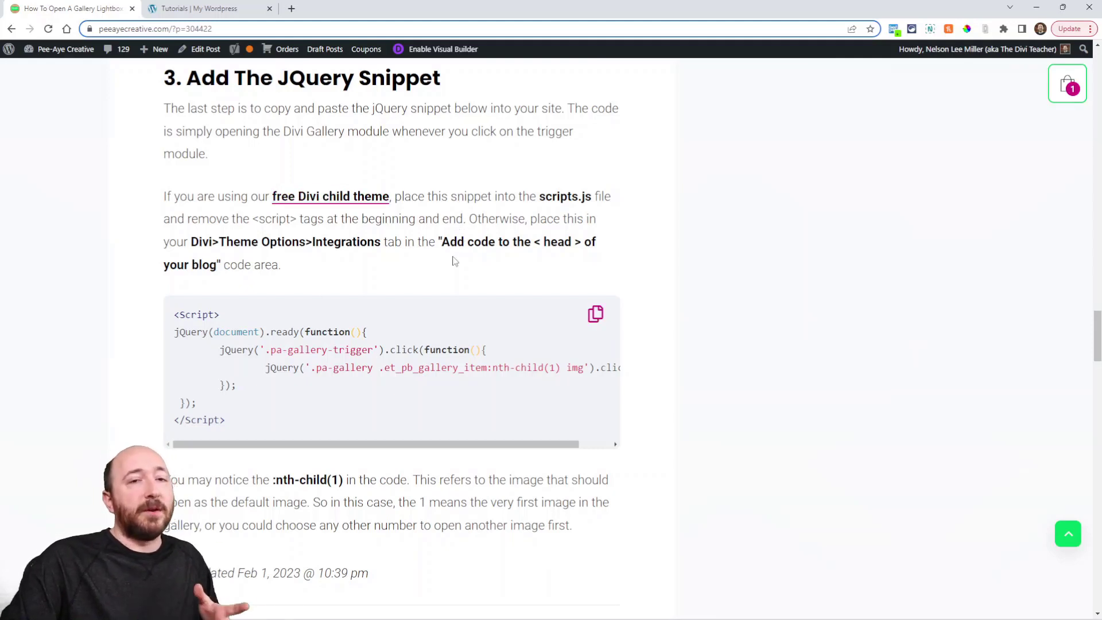
{"action": "left_click", "coordinate": [196, 8]}
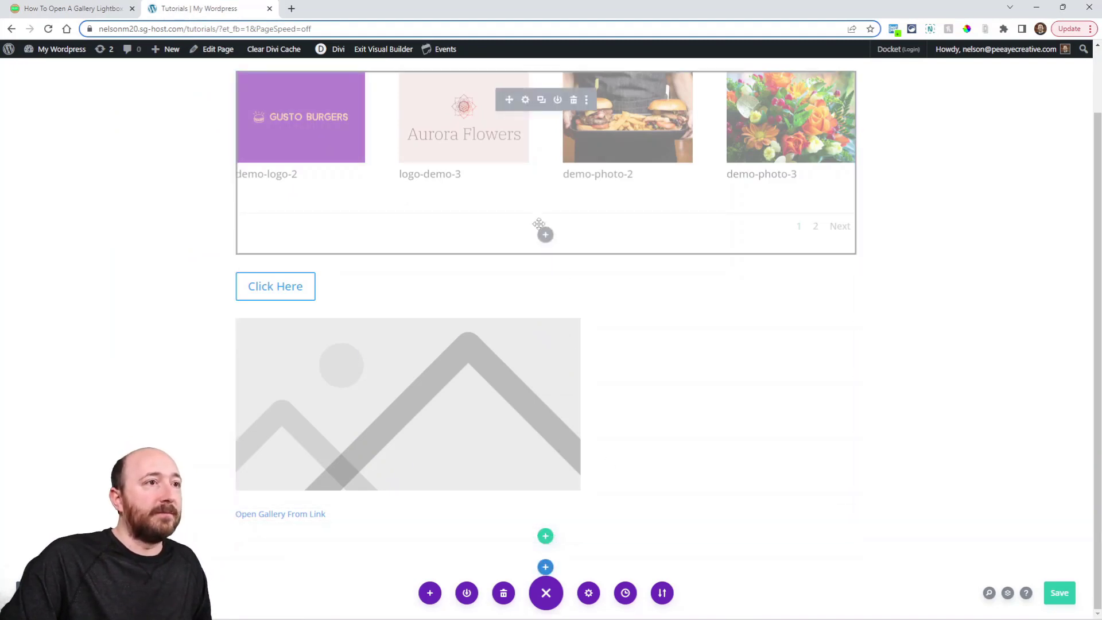
- Add a Code module to the gallery section and paste the jQuery snippet into it
{"action": "left_click", "coordinate": [545, 236]}
{"action": "type", "text": "code"}
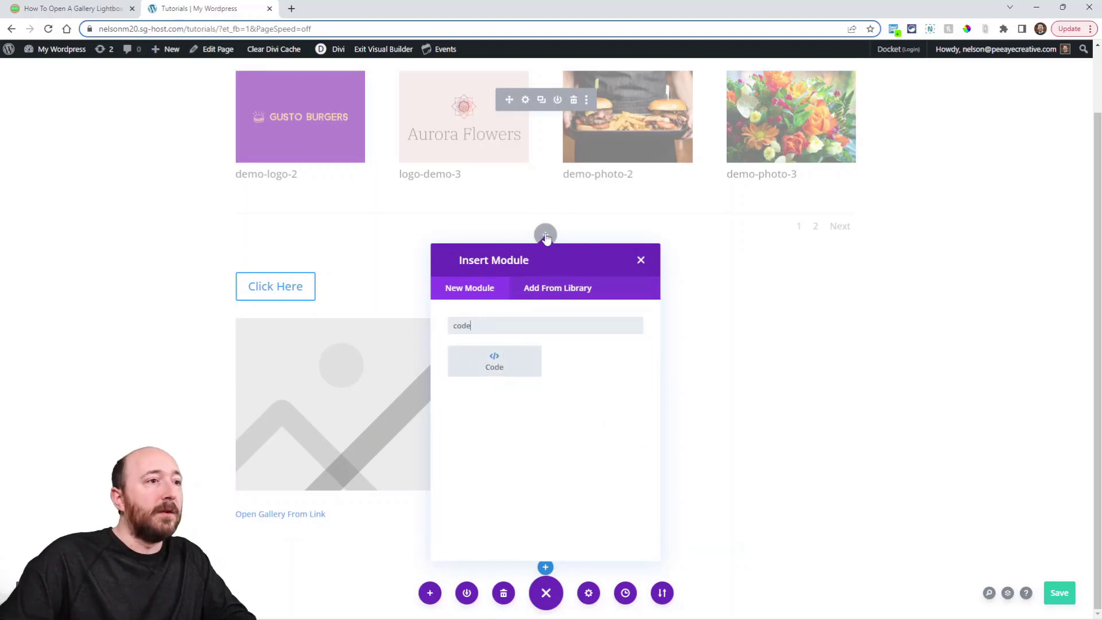
{"action": "left_click", "coordinate": [475, 369]}
{"action": "left_click", "coordinate": [604, 356]}
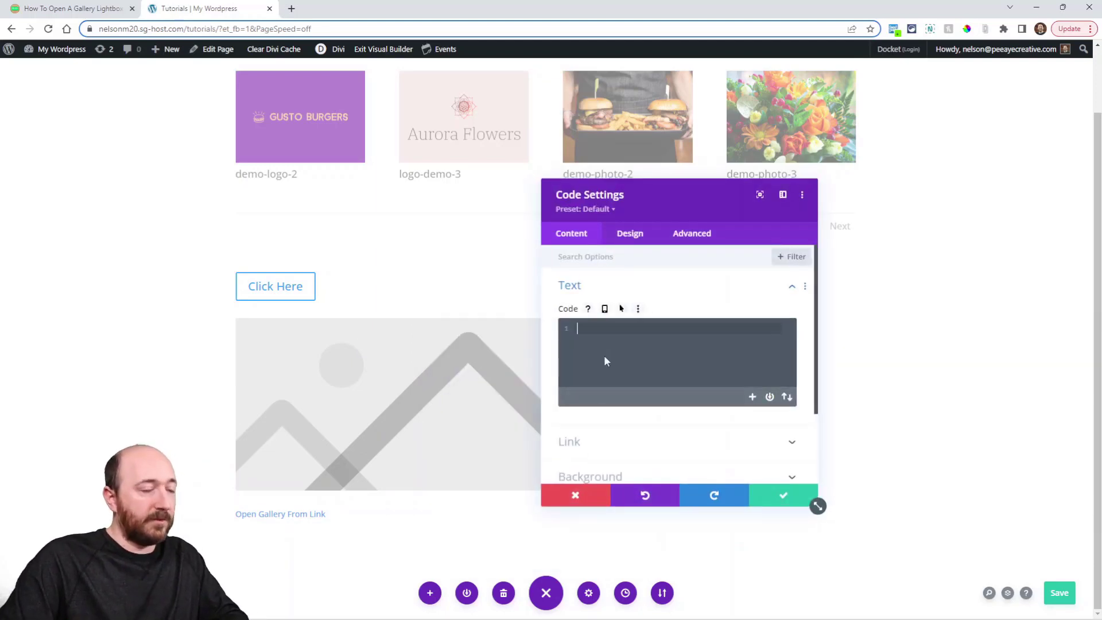
{"action": "key", "text": "ctrl+v"}
- Check the trigger class and pa-gallery names in the script, then save the module and page
{"action": "left_click_drag", "start_coordinate": [818, 506], "coordinate": [879, 501]}
{"action": "left_click_drag", "start_coordinate": [646, 351], "coordinate": [715, 355]}
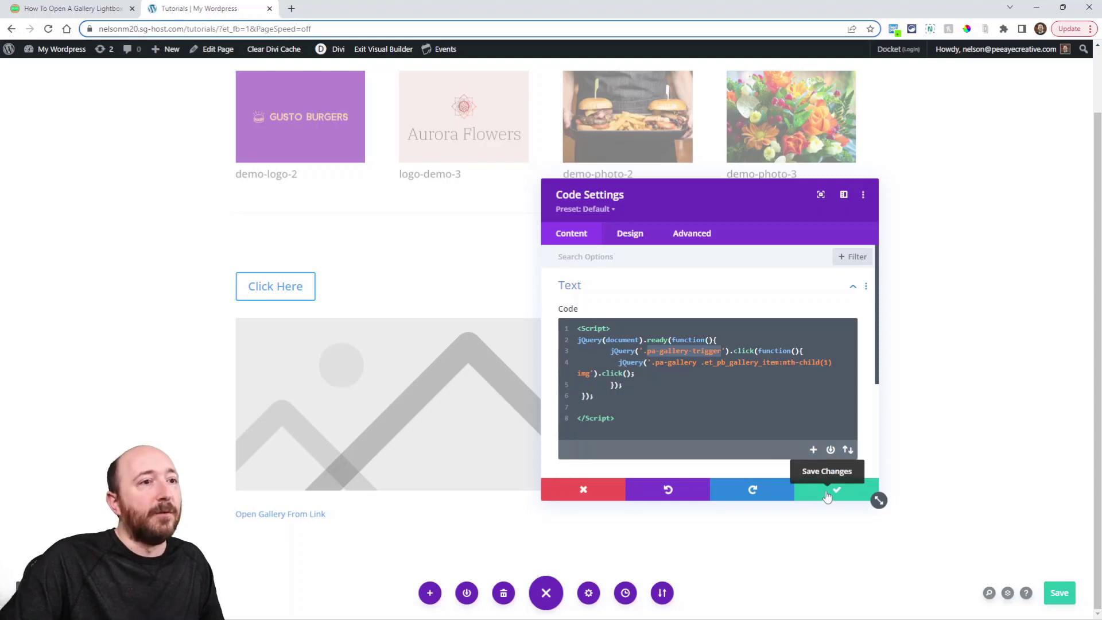
{"action": "left_click_drag", "start_coordinate": [696, 362], "coordinate": [656, 363]}
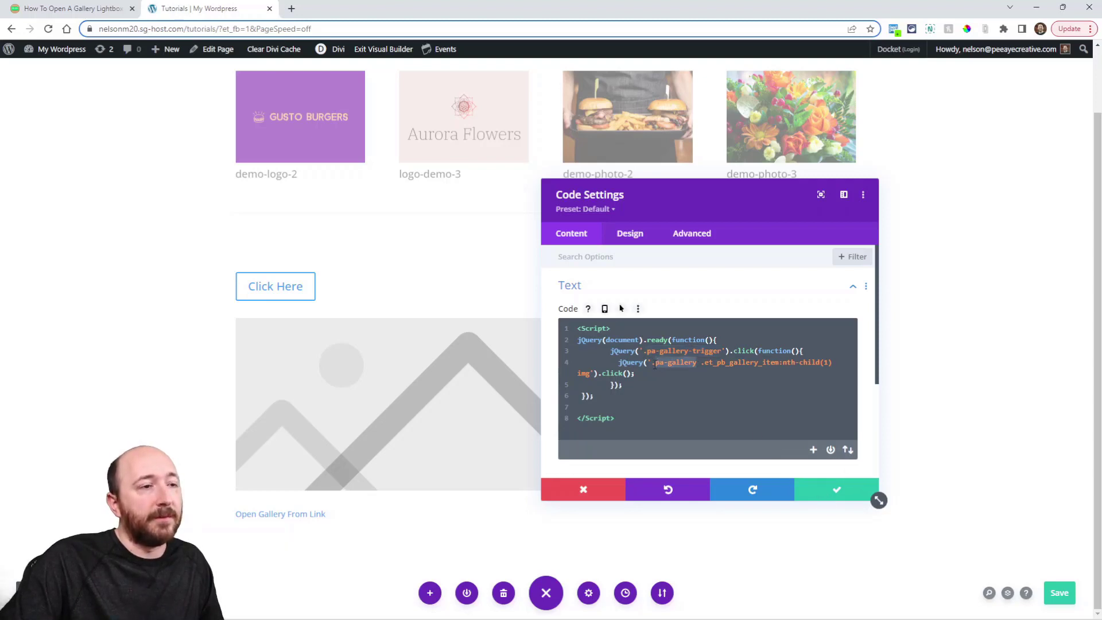
{"action": "left_click", "coordinate": [833, 489]}
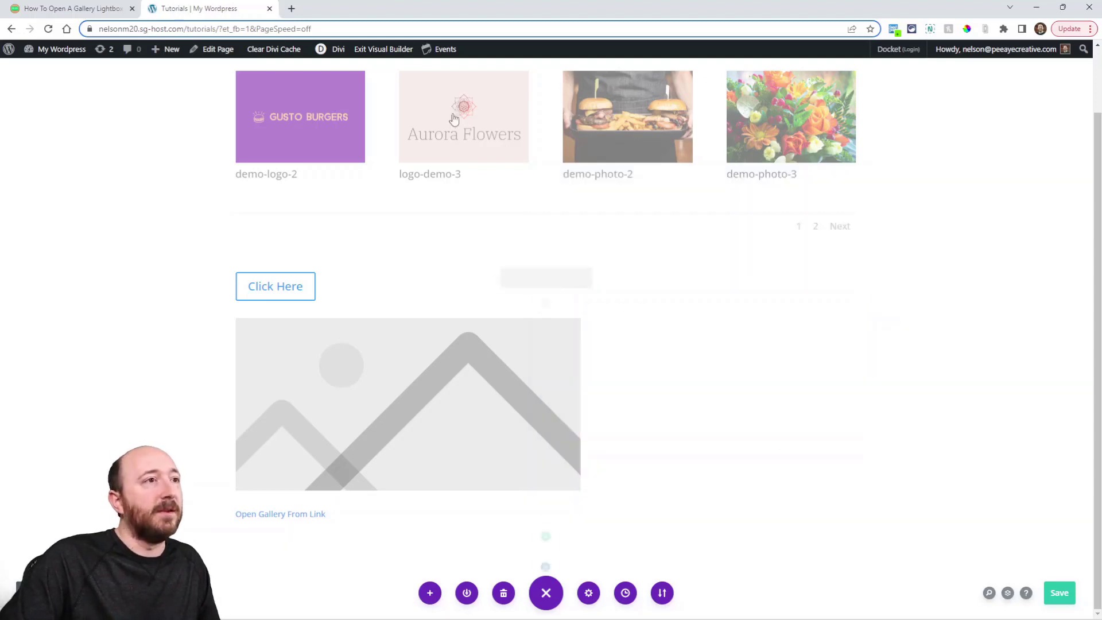
{"action": "left_click", "coordinate": [1060, 593]}
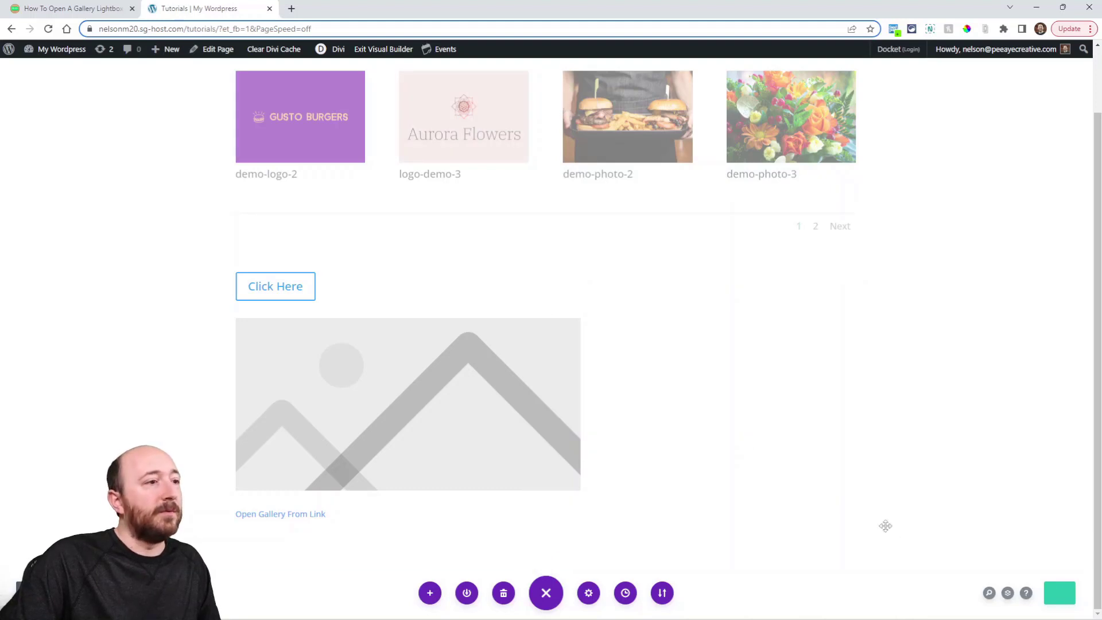
{"action": "left_click", "coordinate": [367, 49]}
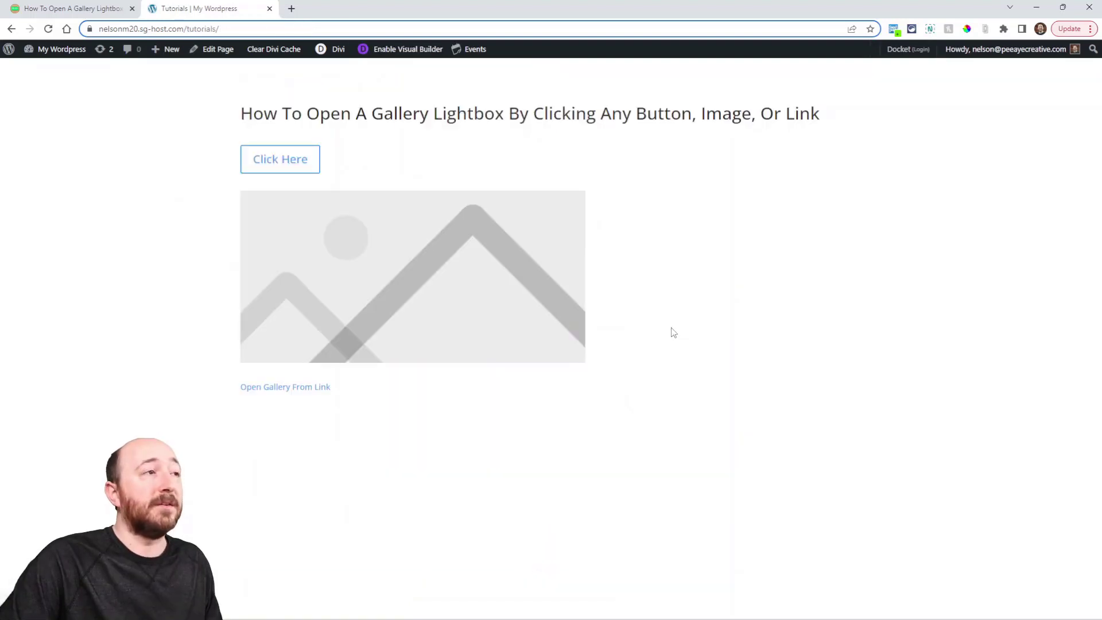
{"action": "left_click", "coordinate": [277, 164]}
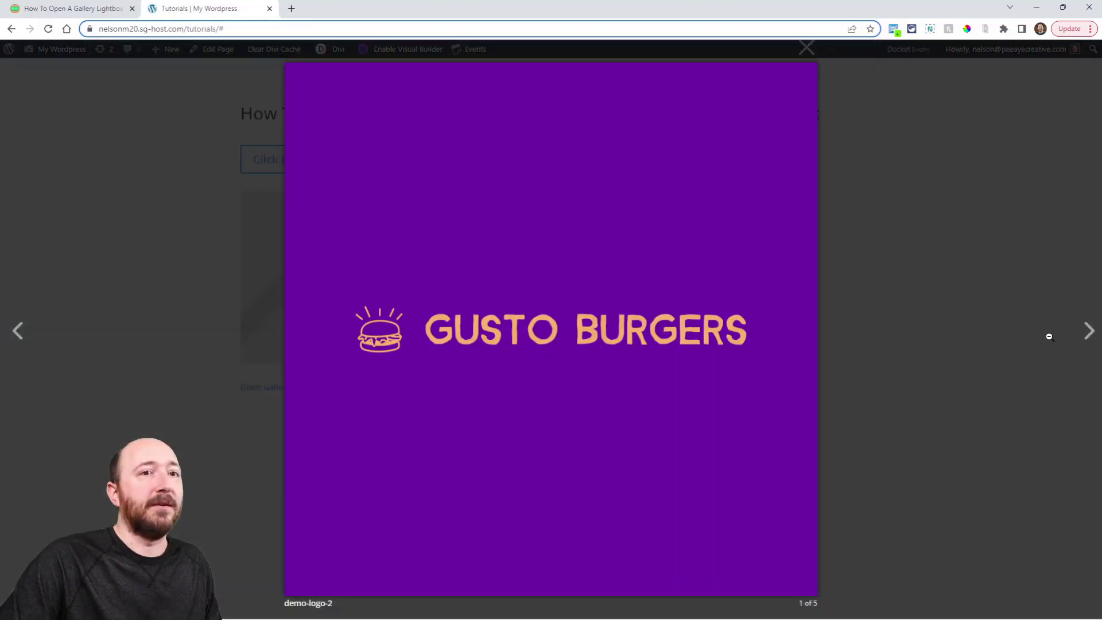
{"action": "left_click", "coordinate": [1088, 331]}
{"action": "left_click", "coordinate": [1087, 334]}
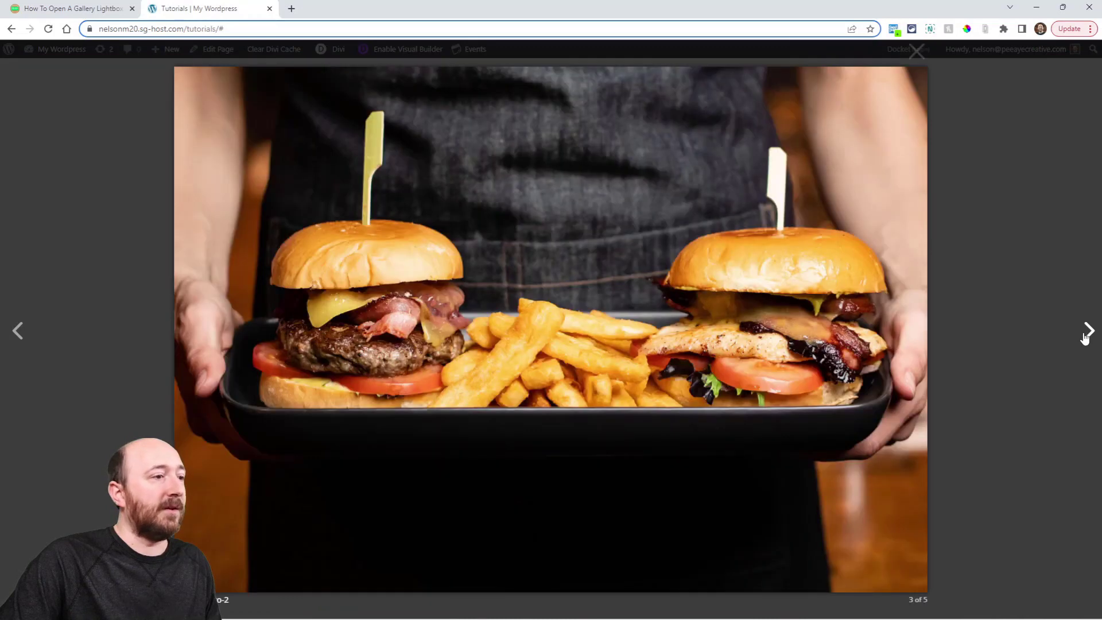
{"action": "left_click", "coordinate": [1085, 337]}
{"action": "left_click", "coordinate": [1085, 336]}
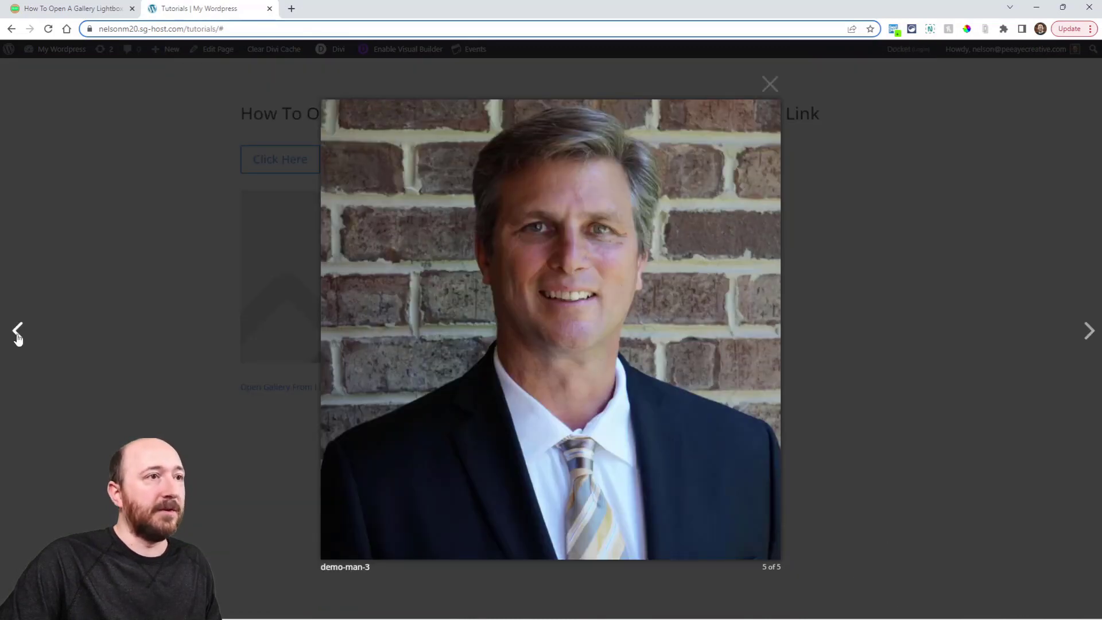
{"action": "left_click", "coordinate": [770, 85]}
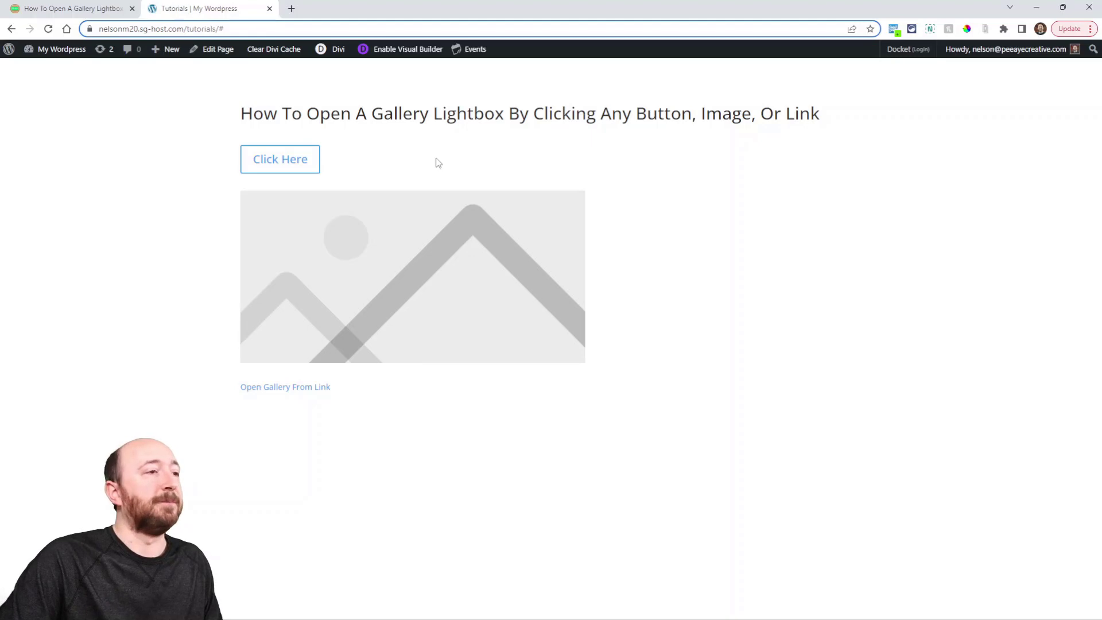
{"action": "left_click", "coordinate": [357, 281]}
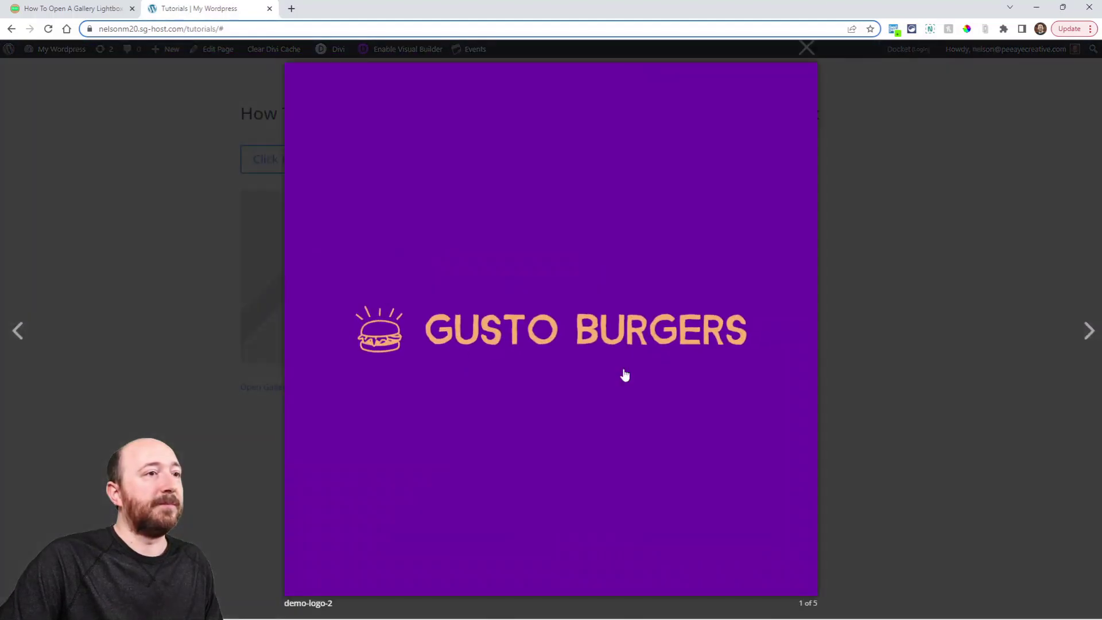
{"action": "left_click", "coordinate": [1074, 330]}
{"action": "left_click", "coordinate": [1077, 331]}
{"action": "left_click", "coordinate": [1078, 331]}
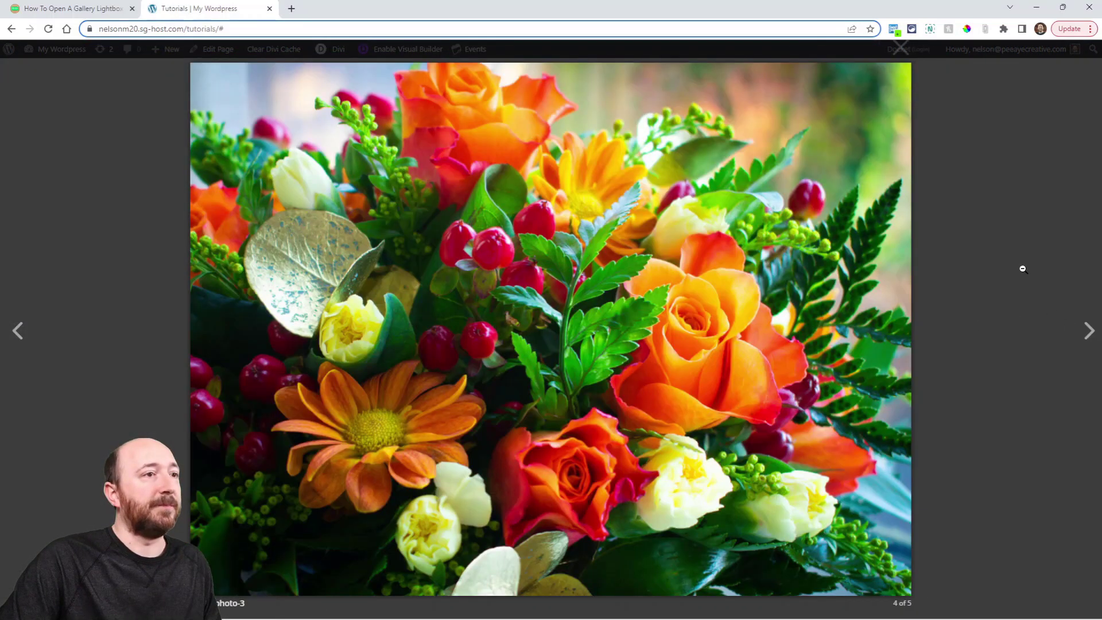
{"action": "left_click", "coordinate": [1022, 270]}
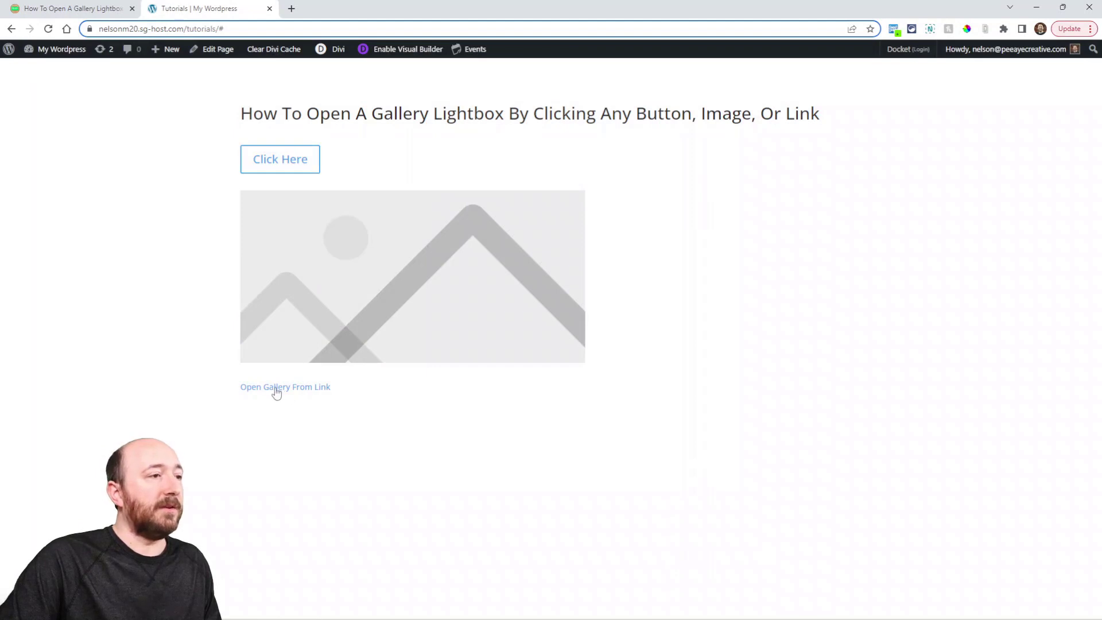
{"action": "left_click", "coordinate": [277, 388]}
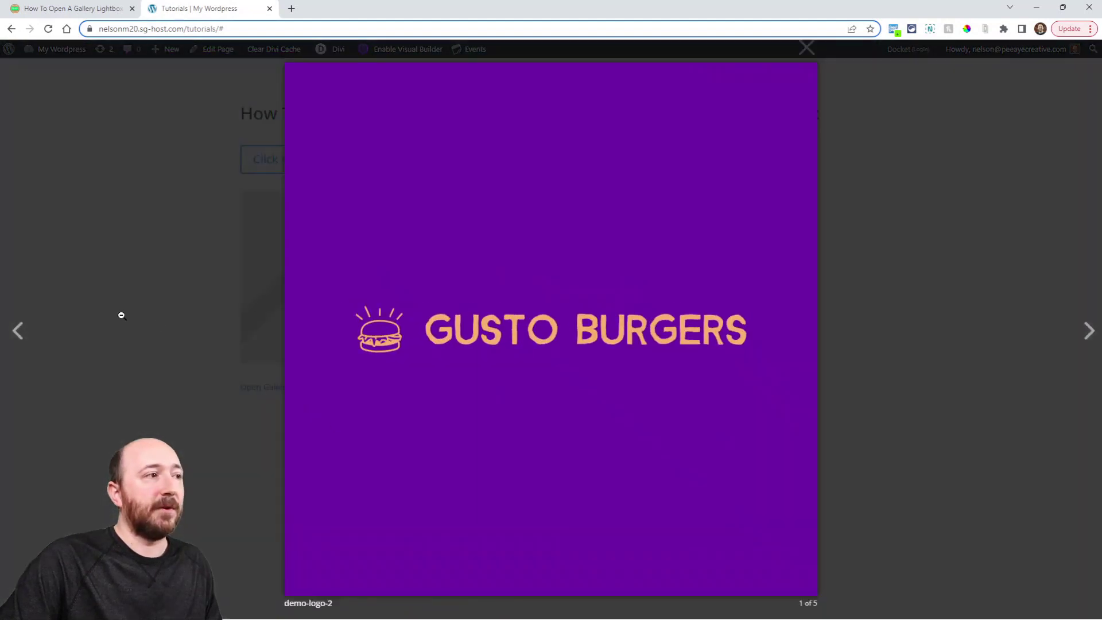
{"action": "left_click", "coordinate": [28, 337]}
{"action": "left_click", "coordinate": [23, 330]}
{"action": "left_click", "coordinate": [23, 330]}
{"action": "left_click", "coordinate": [135, 224]}
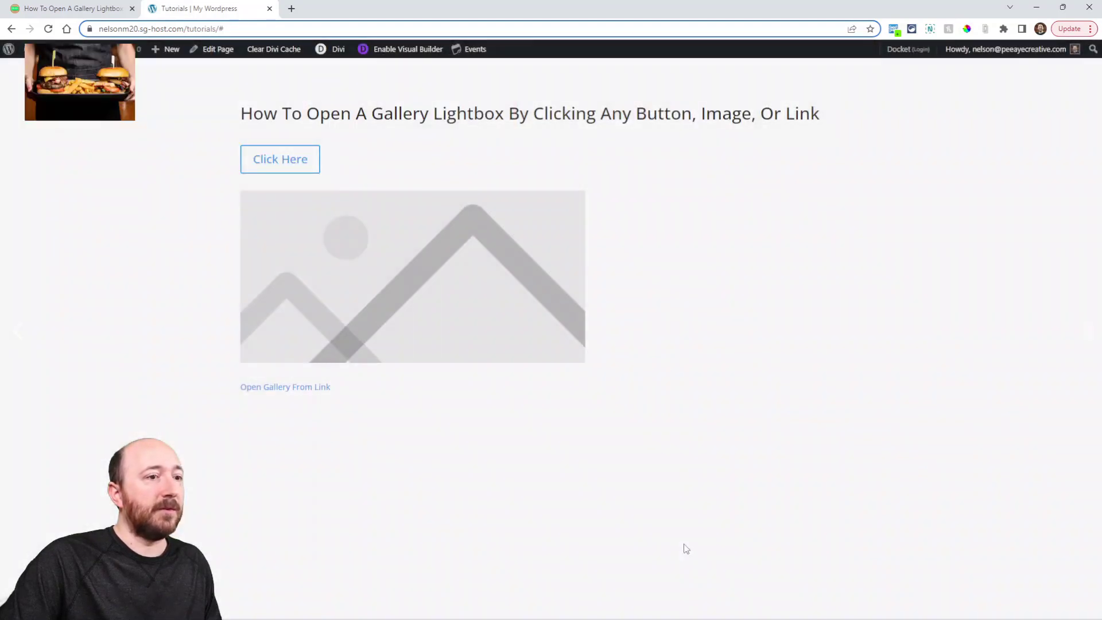
{"action": "left_click", "coordinate": [78, 10]}
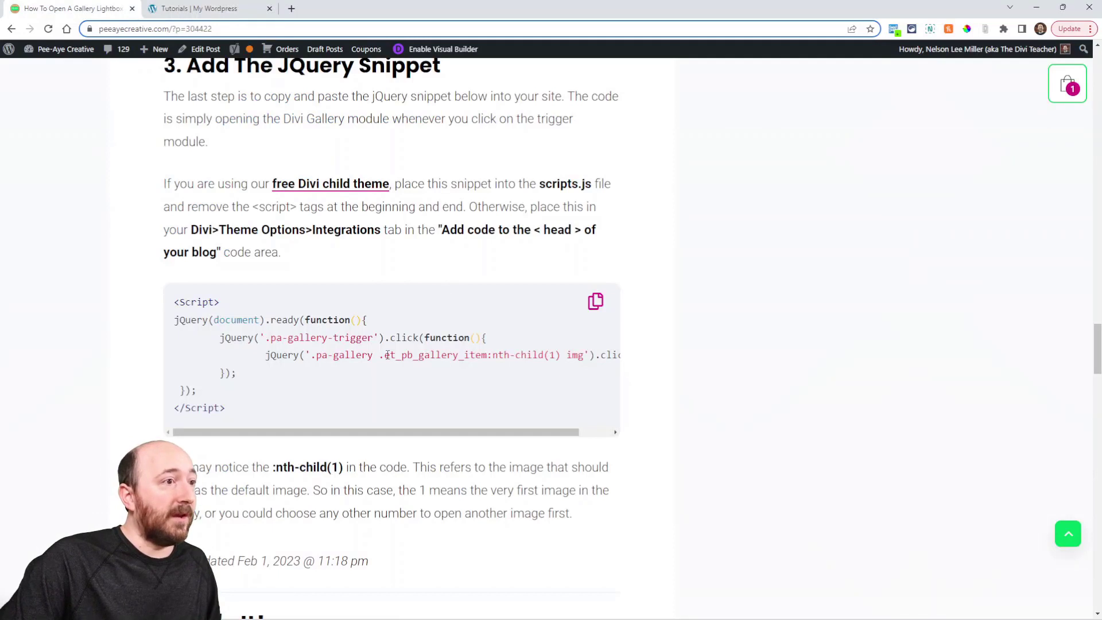
{"action": "left_click_drag", "start_coordinate": [492, 354], "coordinate": [562, 356]}
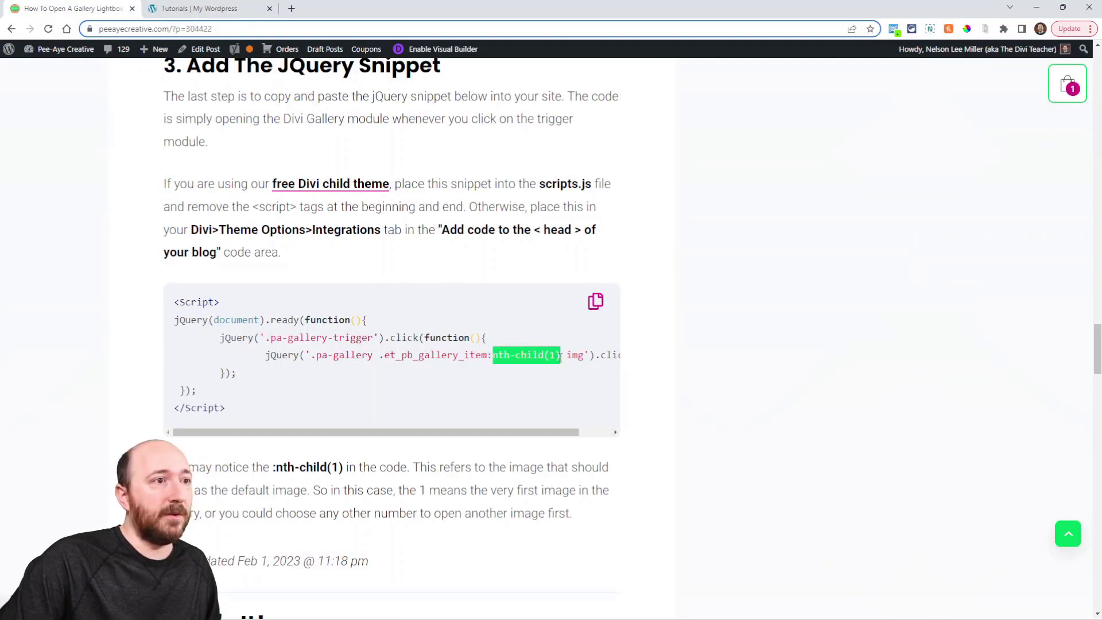
{"action": "scroll", "coordinate": [507, 402], "scroll_direction": "down", "scroll_amount": 2}
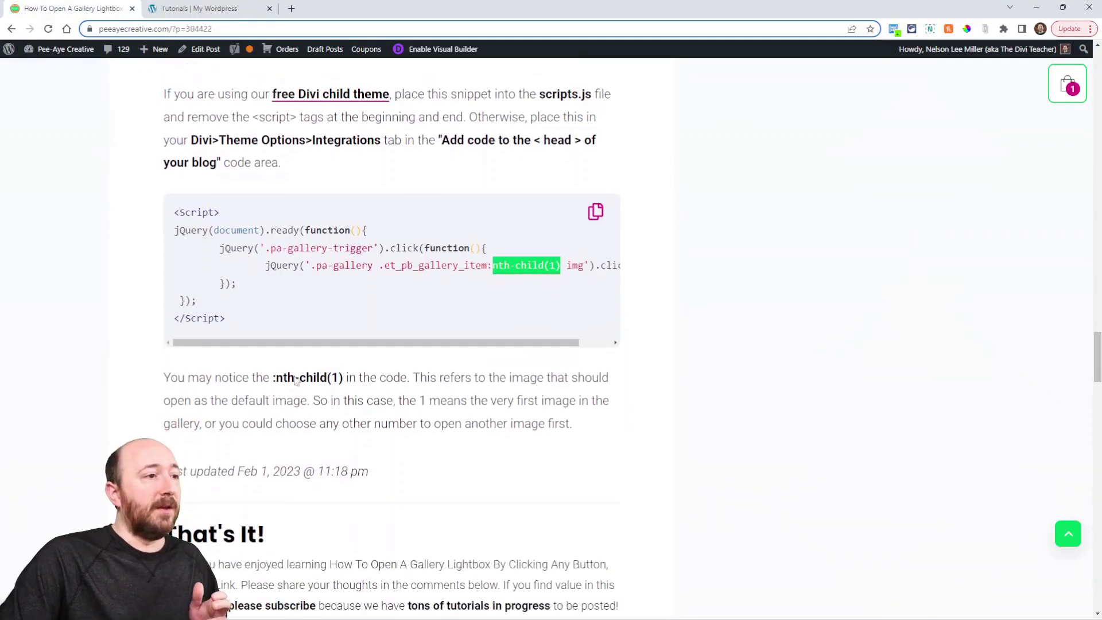
{"action": "left_click", "coordinate": [391, 398]}
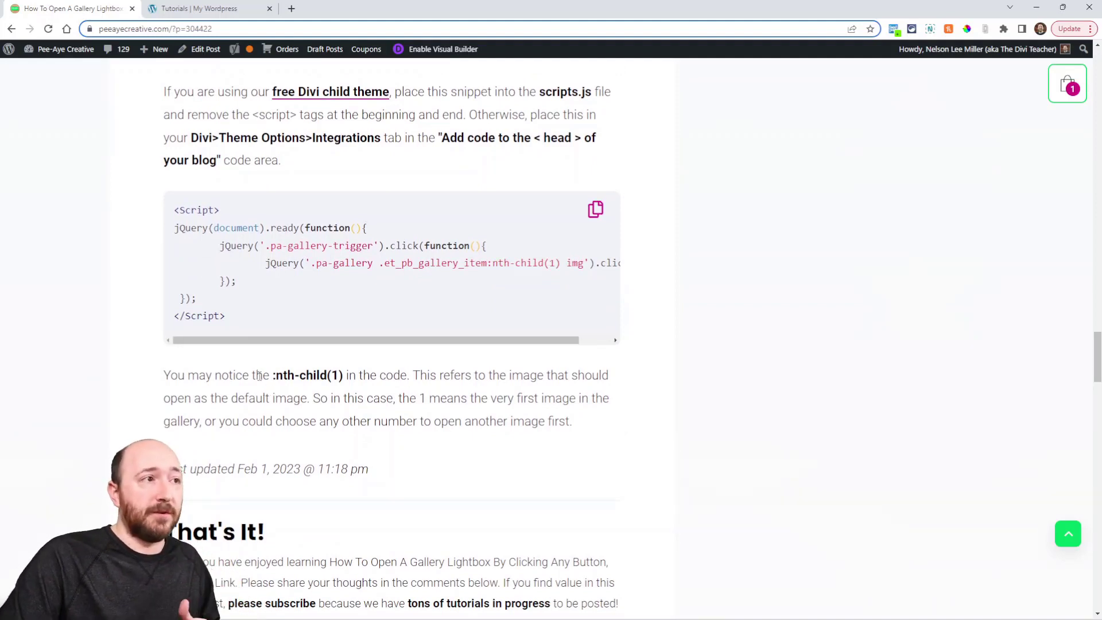
{"action": "left_click", "coordinate": [193, 9]}
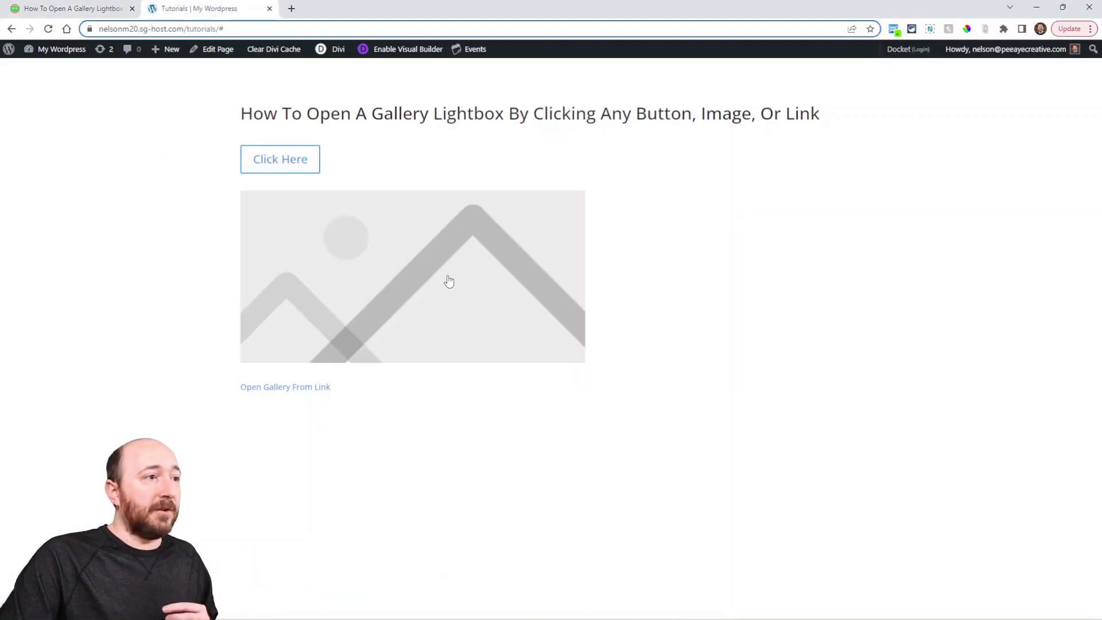
- Test that the Click Here button and placeholder image each open the gallery lightbox
{"action": "left_click", "coordinate": [278, 158]}
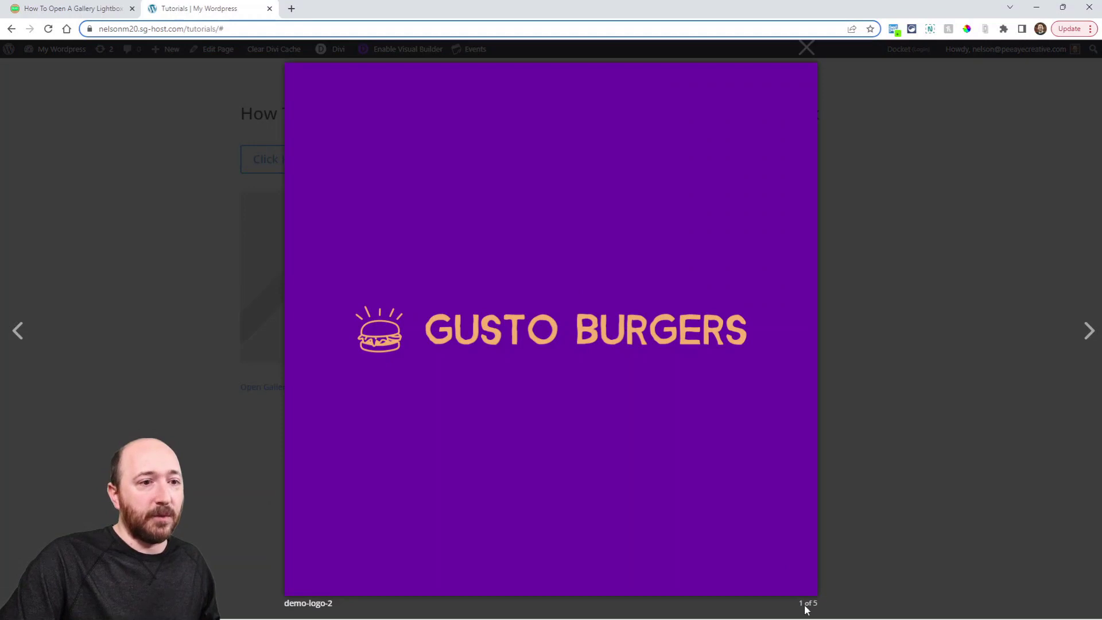
{"action": "left_click", "coordinate": [871, 403]}
{"action": "left_click", "coordinate": [345, 325]}
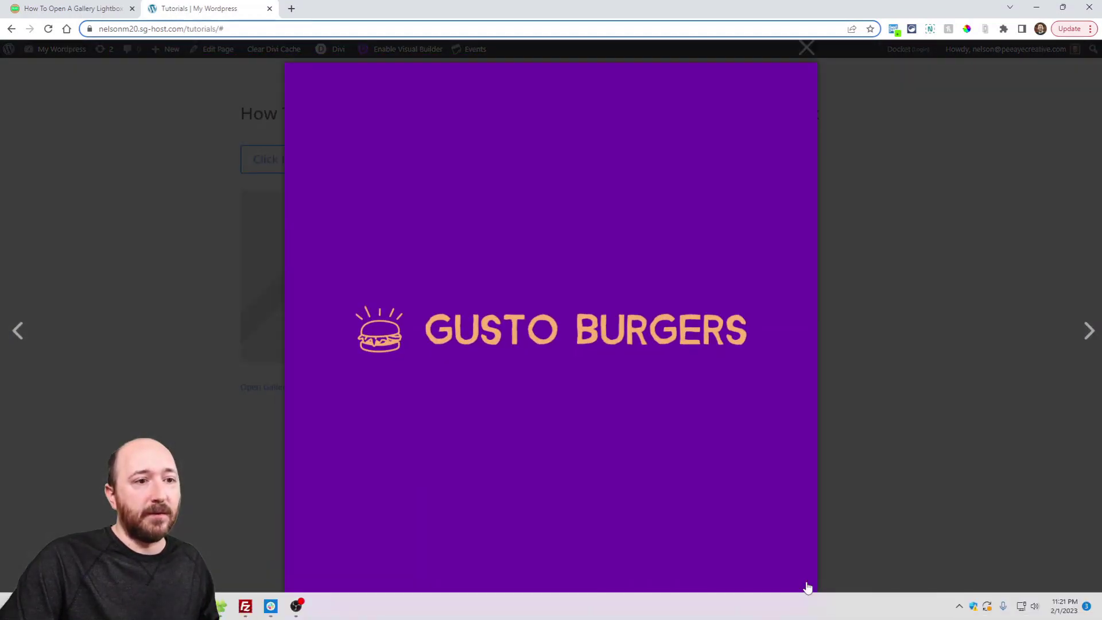
{"action": "left_click", "coordinate": [912, 415]}
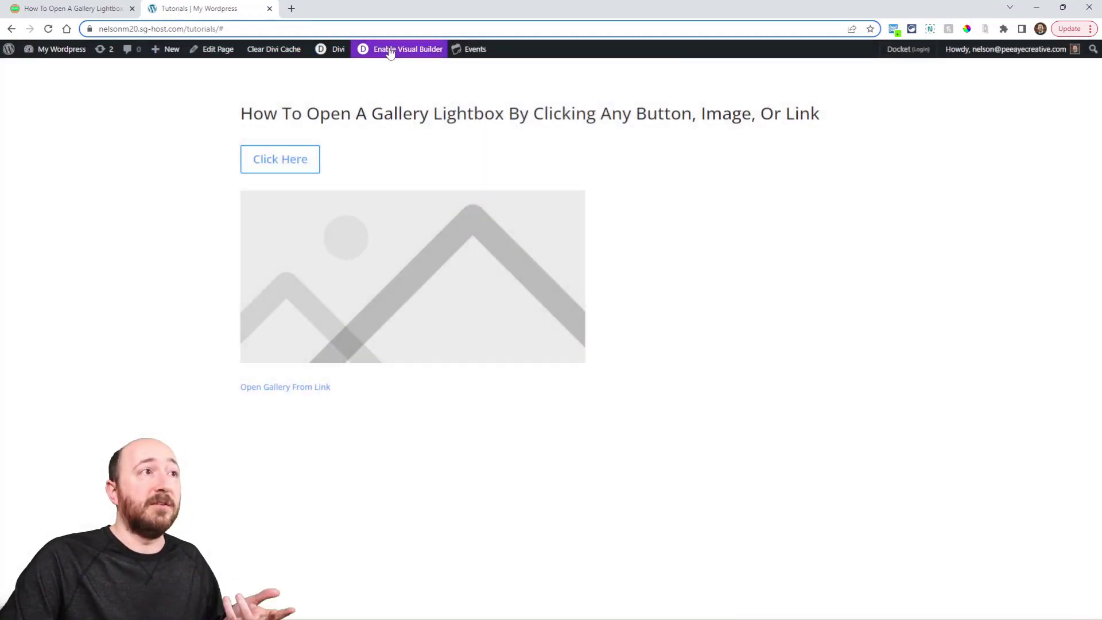
- In the Visual Builder, change the Code module's nth-child(1) to nth-child(3) and save it
{"action": "left_click", "coordinate": [390, 51]}
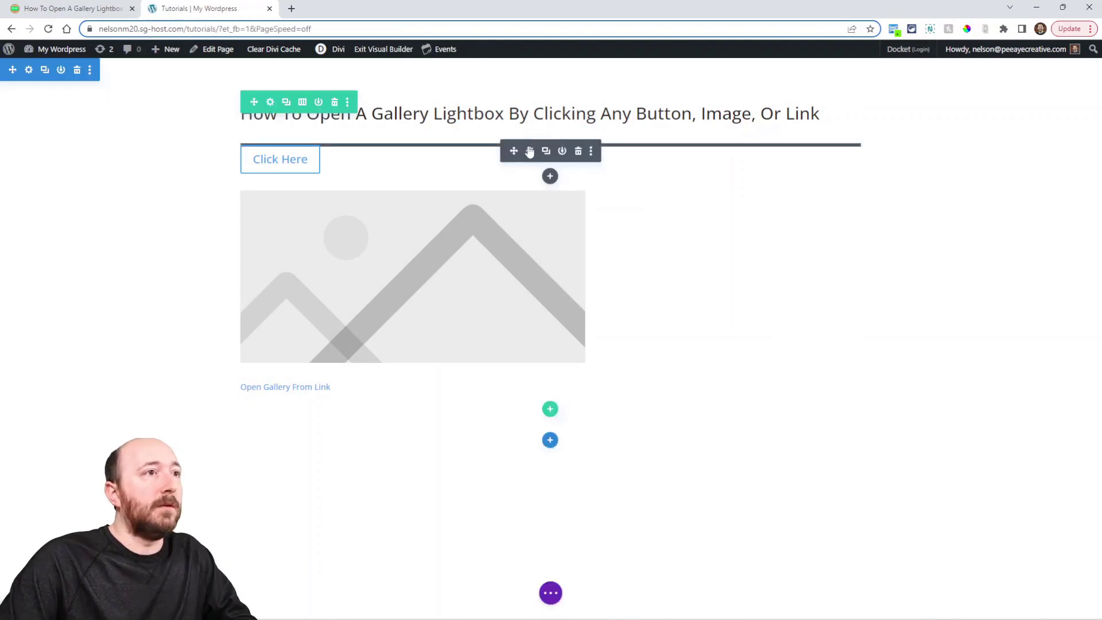
{"action": "left_click", "coordinate": [530, 151]}
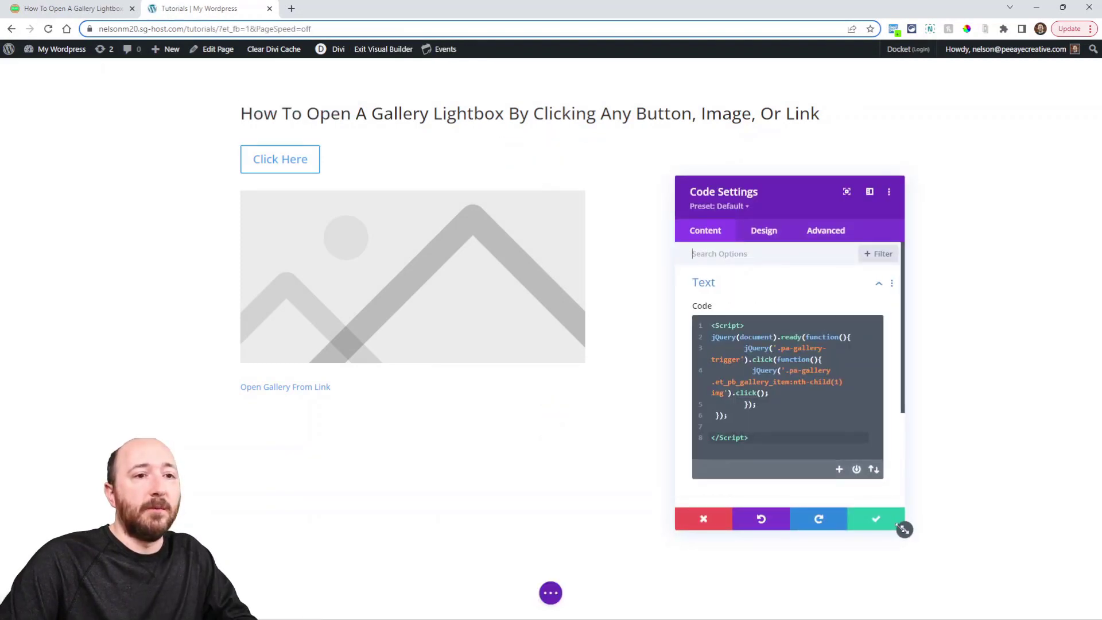
{"action": "left_click_drag", "start_coordinate": [903, 529], "coordinate": [975, 508]}
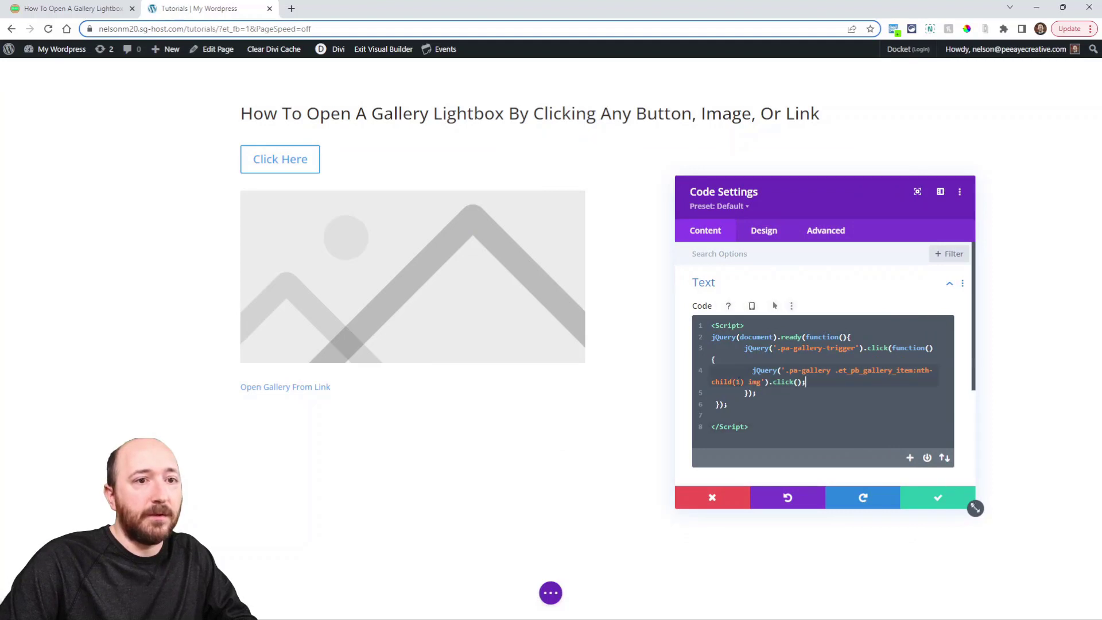
{"action": "left_click_drag", "start_coordinate": [975, 508], "coordinate": [1056, 478]}
{"action": "key", "text": "Up"}
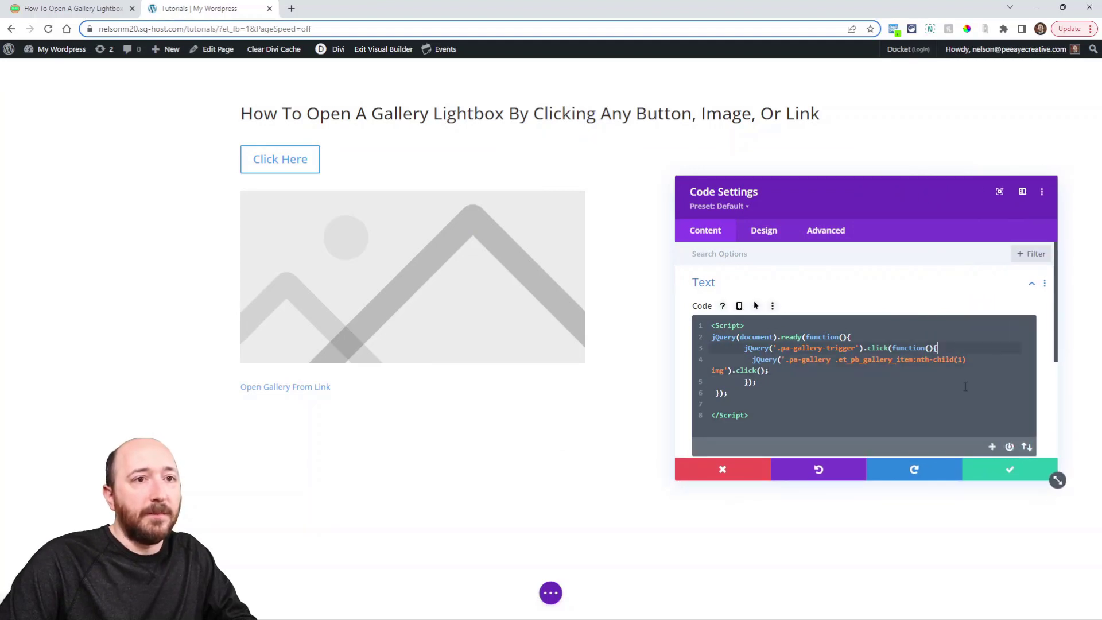
{"action": "key", "text": "Home"}
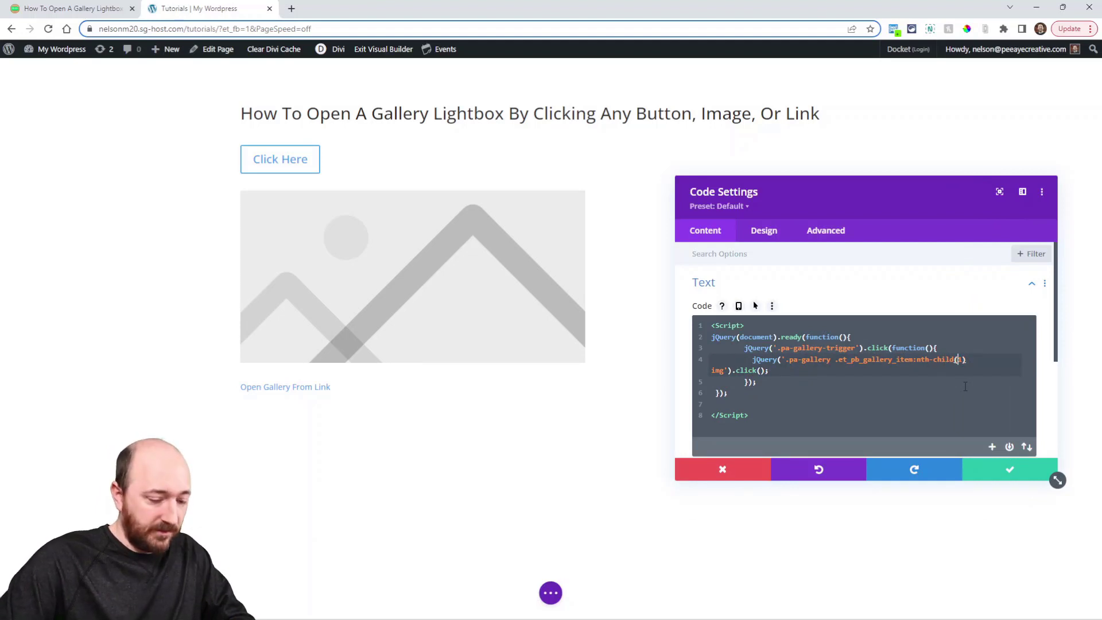
{"action": "left_click", "coordinate": [1000, 471]}
- Exit the Visual Builder and confirm Click Here opens the gallery at image 3 of 5
{"action": "left_click", "coordinate": [550, 597]}
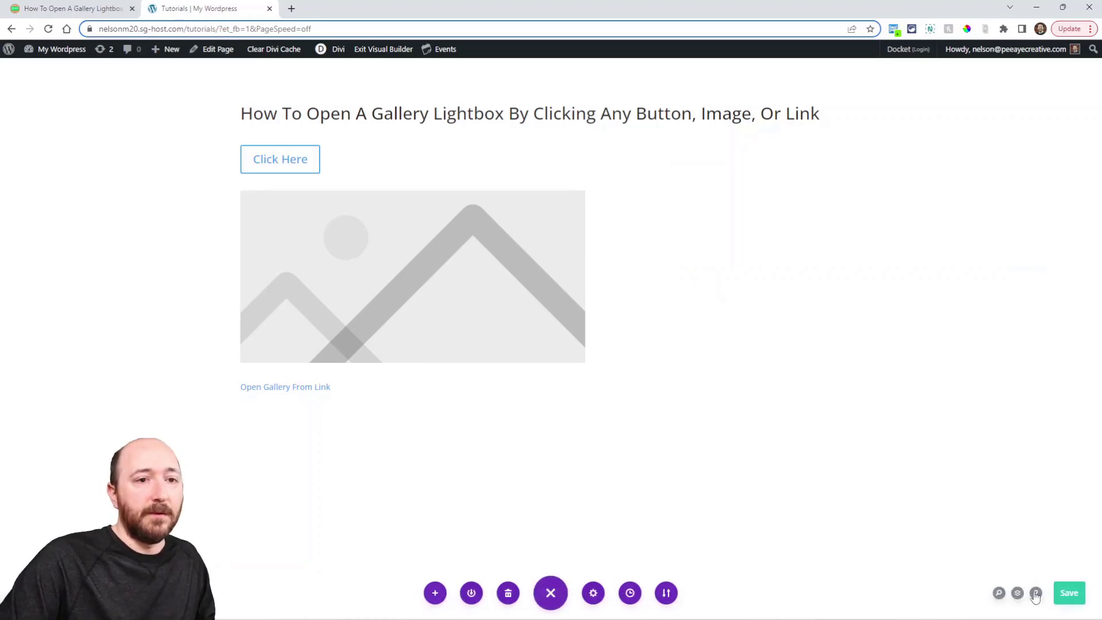
{"action": "left_click", "coordinate": [468, 593]}
{"action": "left_click", "coordinate": [273, 163]}
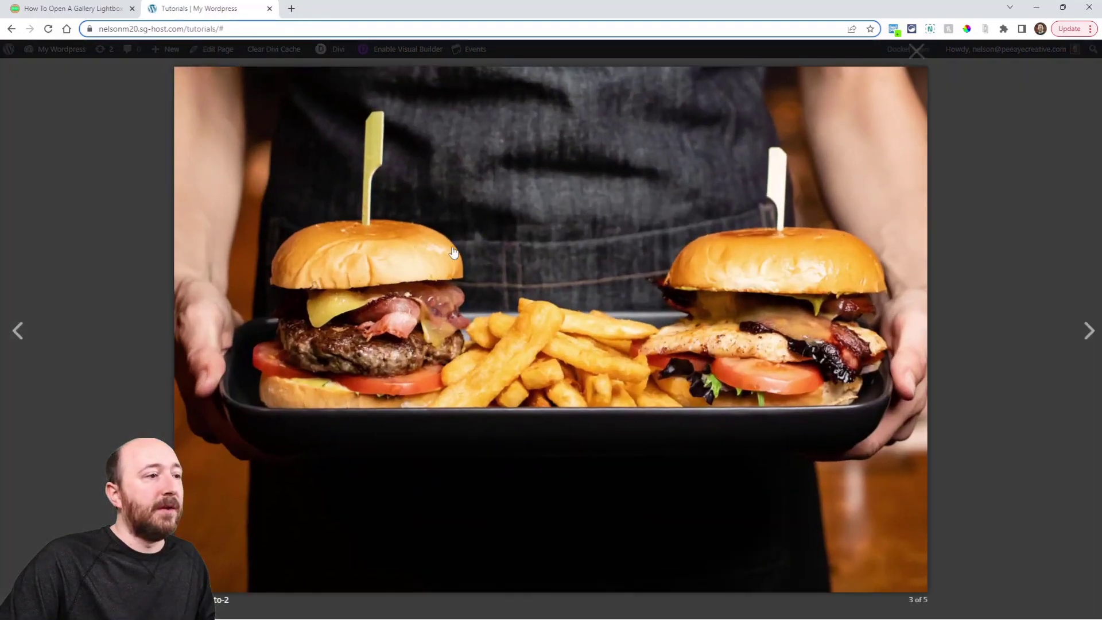
{"action": "left_click", "coordinate": [981, 187]}
- Confirm the placeholder image and Open Gallery From Link text also open the gallery at image 3
{"action": "left_click", "coordinate": [373, 311]}
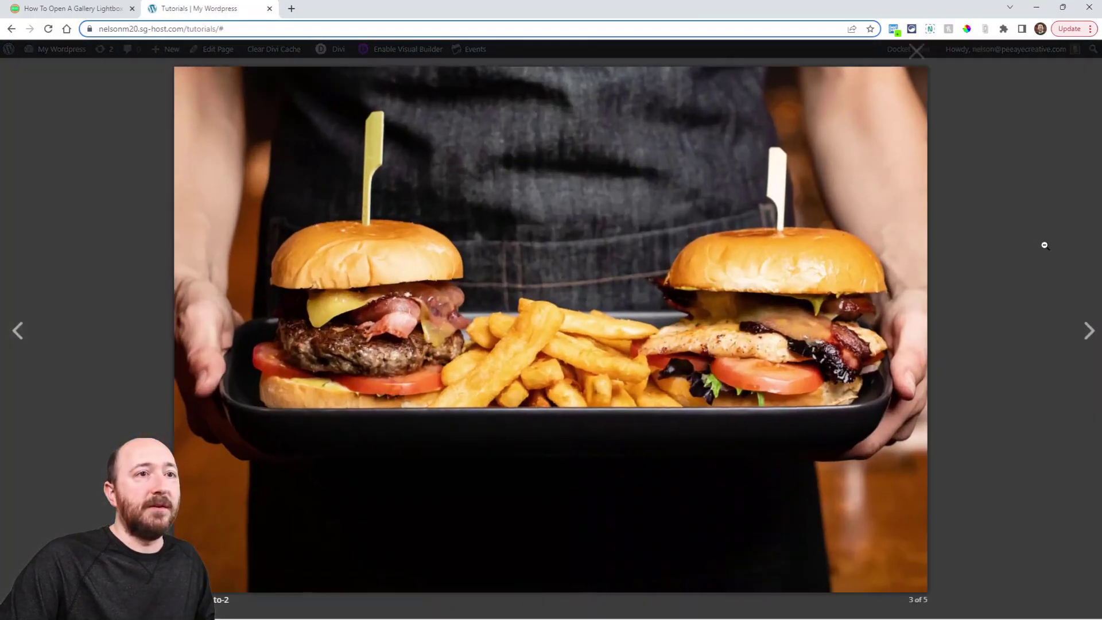
{"action": "left_click", "coordinate": [1044, 244]}
{"action": "left_click", "coordinate": [322, 388]}
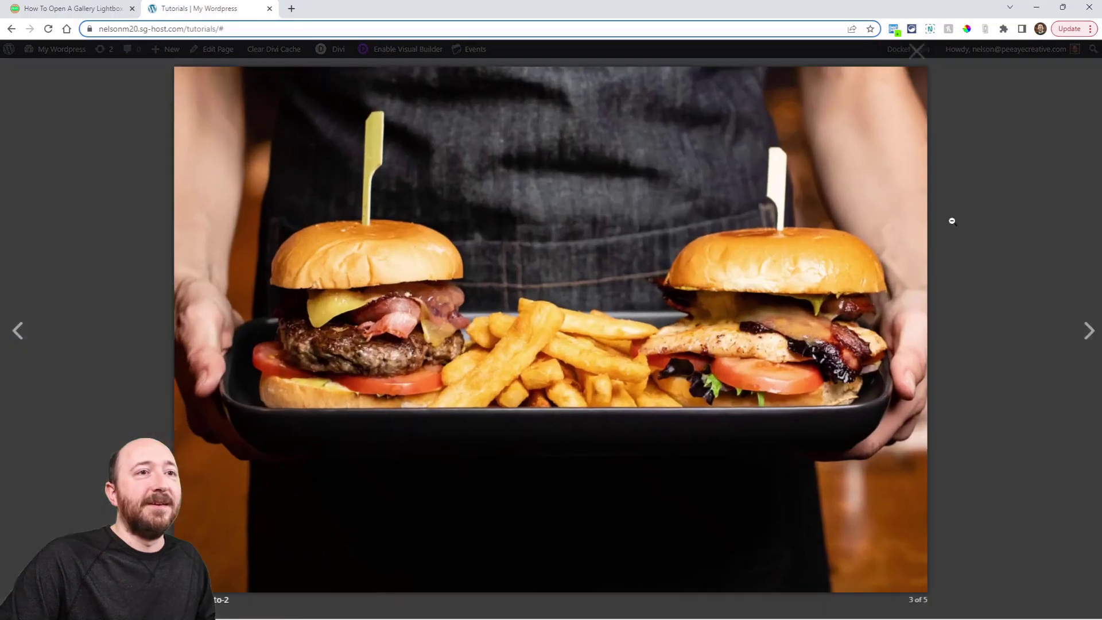
{"action": "left_click", "coordinate": [997, 204]}
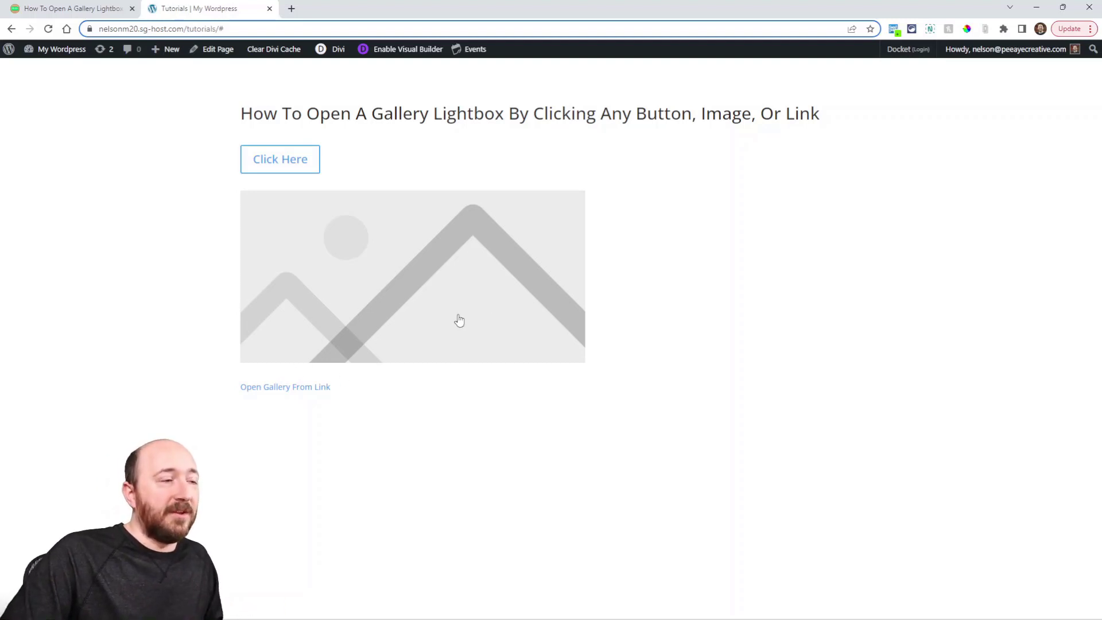
{"action": "left_click", "coordinate": [446, 289]}
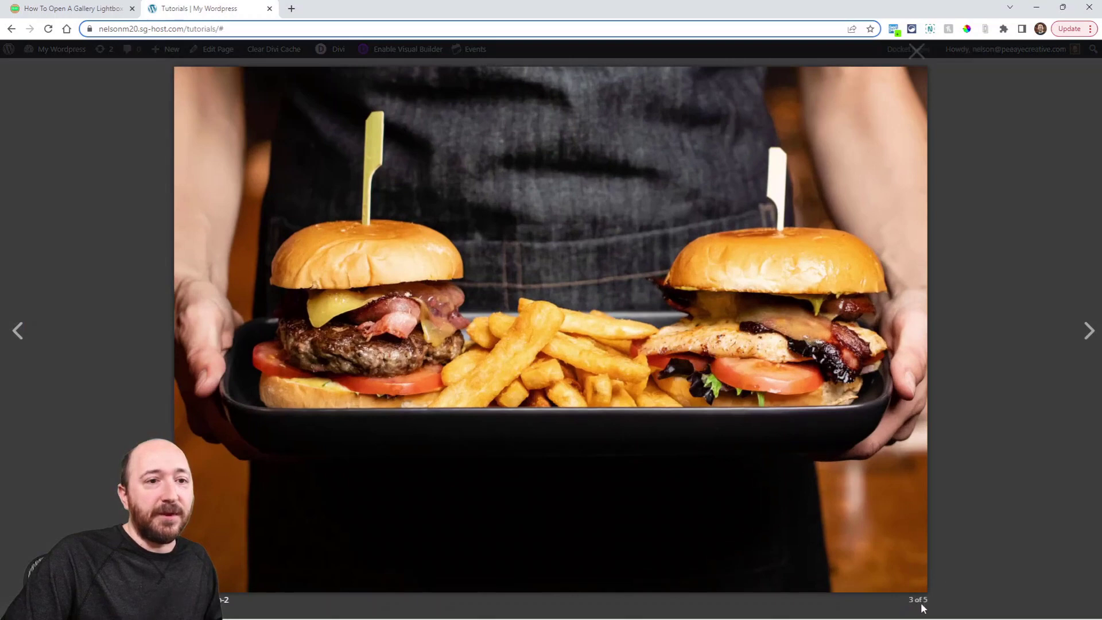
{"action": "left_click", "coordinate": [965, 345]}
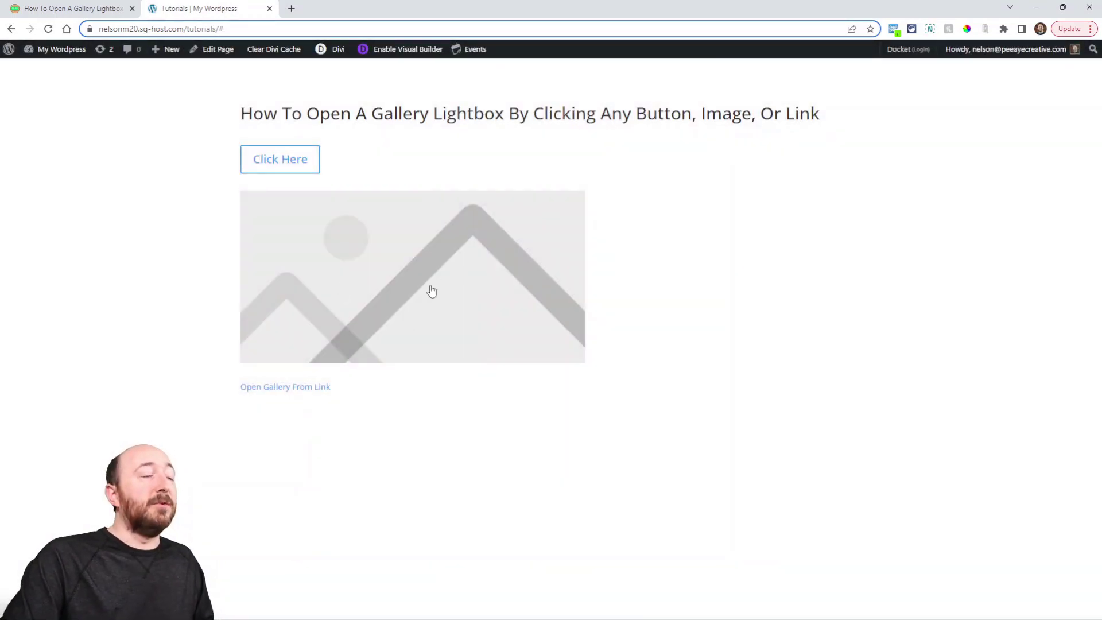